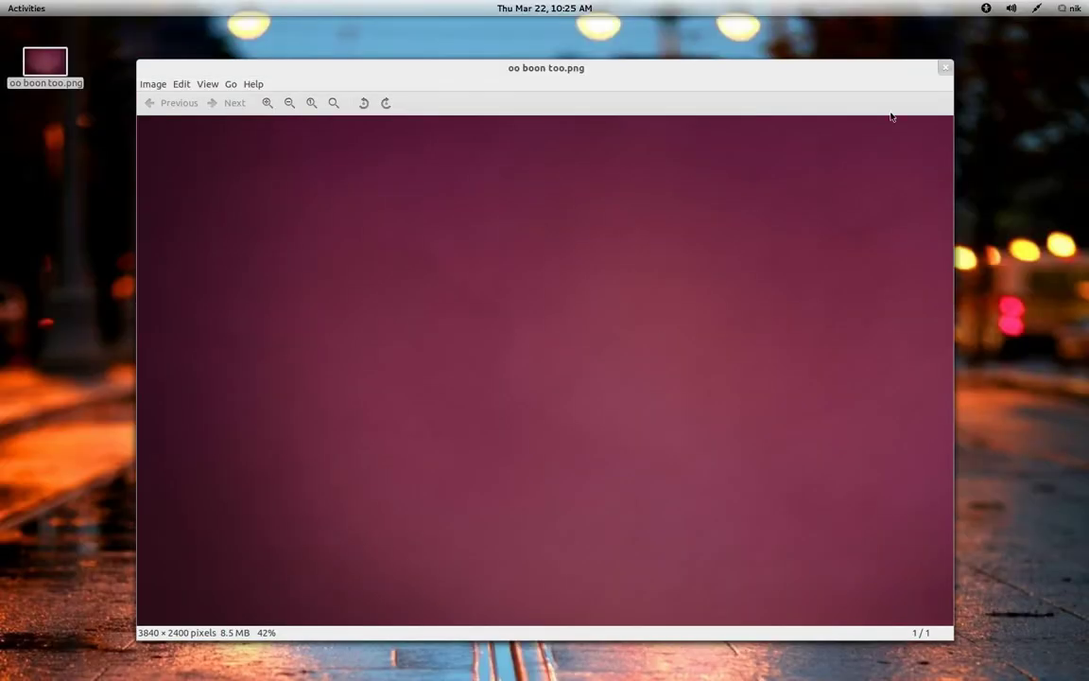
Bring up the Activities overview to get to the GIMP launcher.
{"action": "key", "text": "super"}
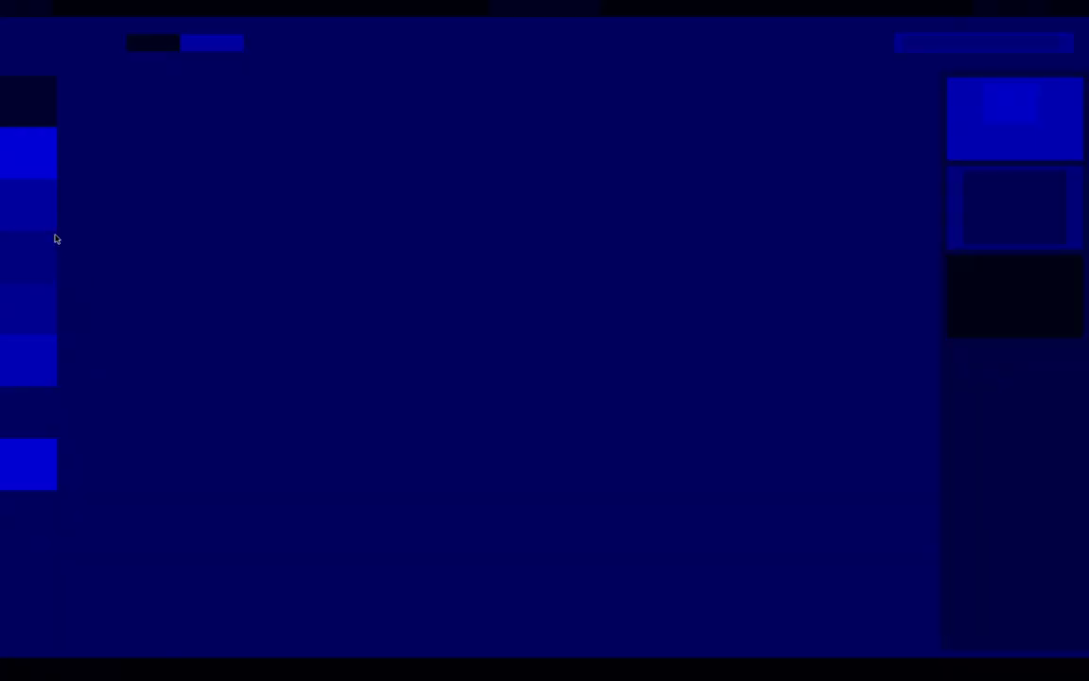
Launch GIMP and create a new 3840×2400 pixel image.
{"action": "left_click", "coordinate": [28, 198]}
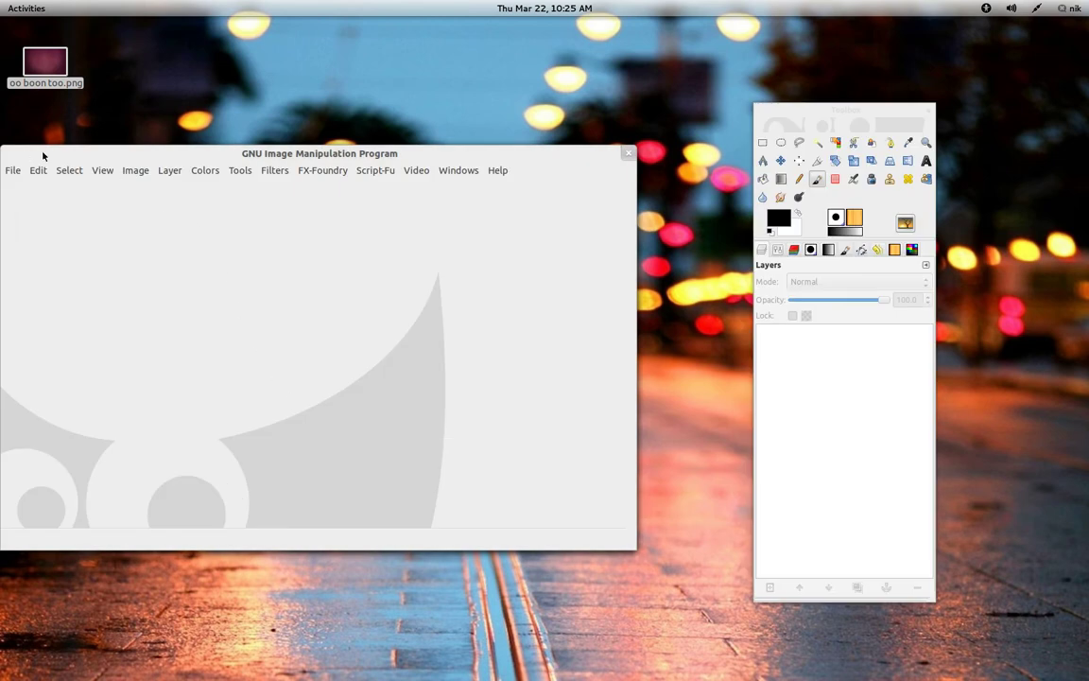
{"action": "left_click", "coordinate": [12, 170]}
{"action": "left_click", "coordinate": [26, 184]}
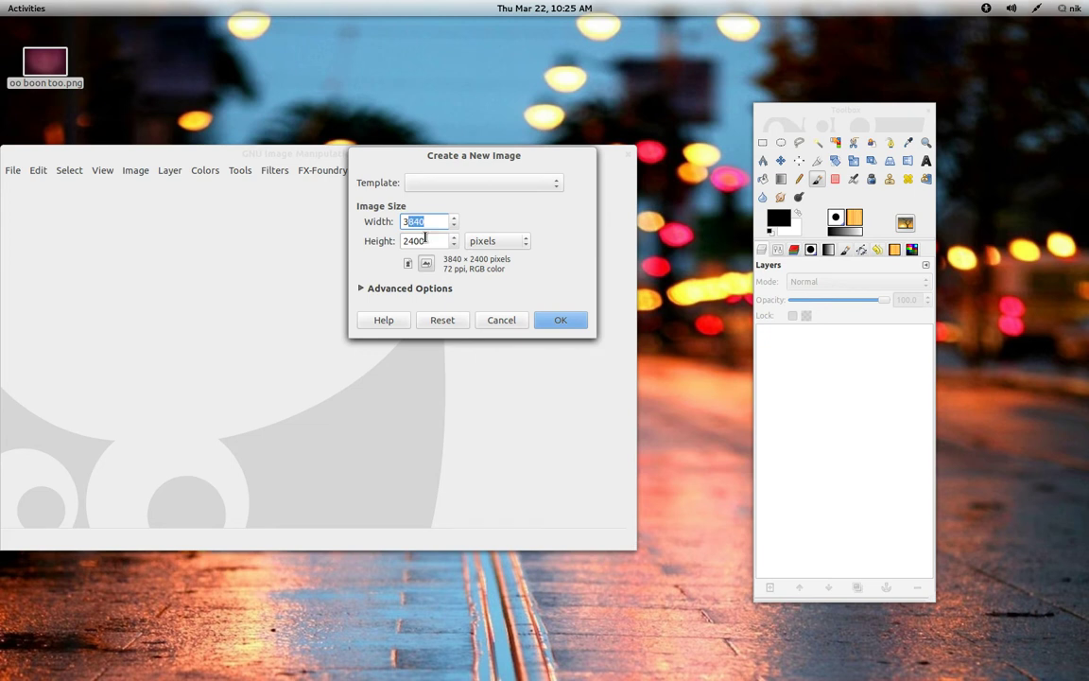
{"action": "key", "text": "Tab"}
{"action": "key", "text": "shift+Tab"}
{"action": "left_click", "coordinate": [561, 322]}
Move and enlarge the new image window into place.
{"action": "left_click", "coordinate": [496, 168]}
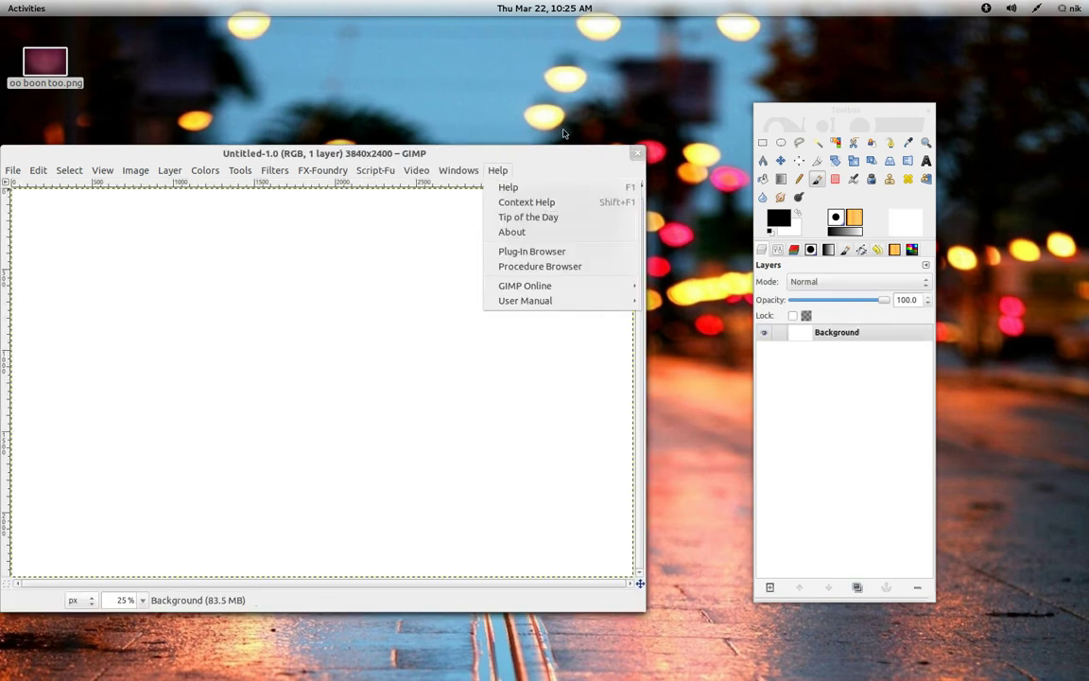
{"action": "left_click", "coordinate": [501, 153]}
{"action": "left_click_drag", "start_coordinate": [501, 154], "coordinate": [538, 116]}
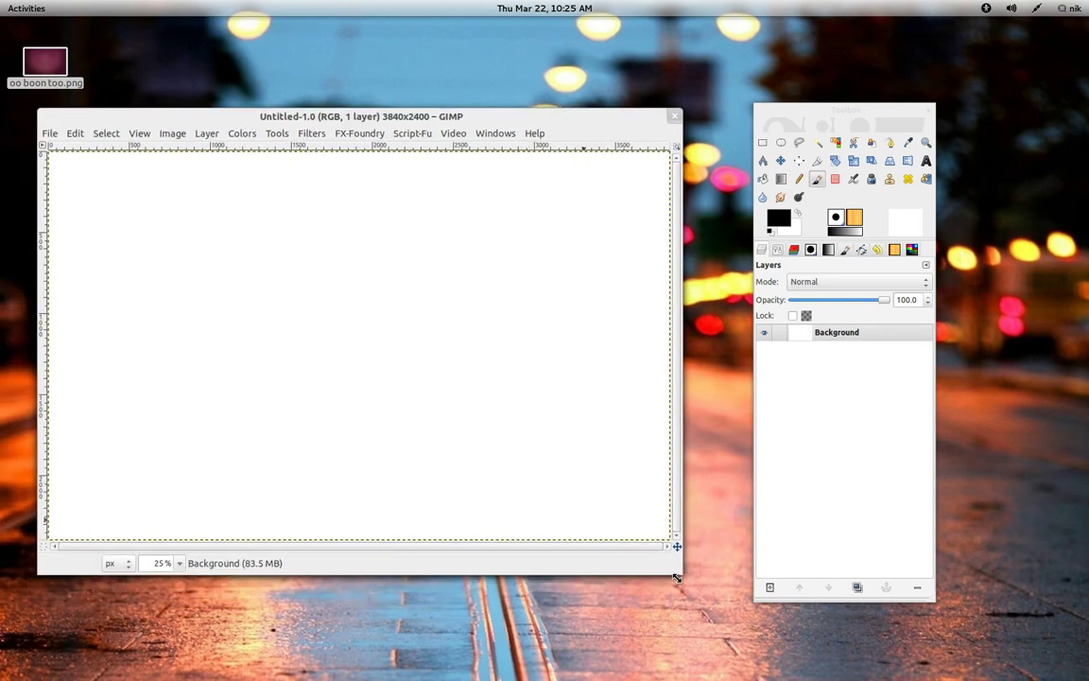
{"action": "left_click_drag", "start_coordinate": [677, 577], "coordinate": [775, 609]}
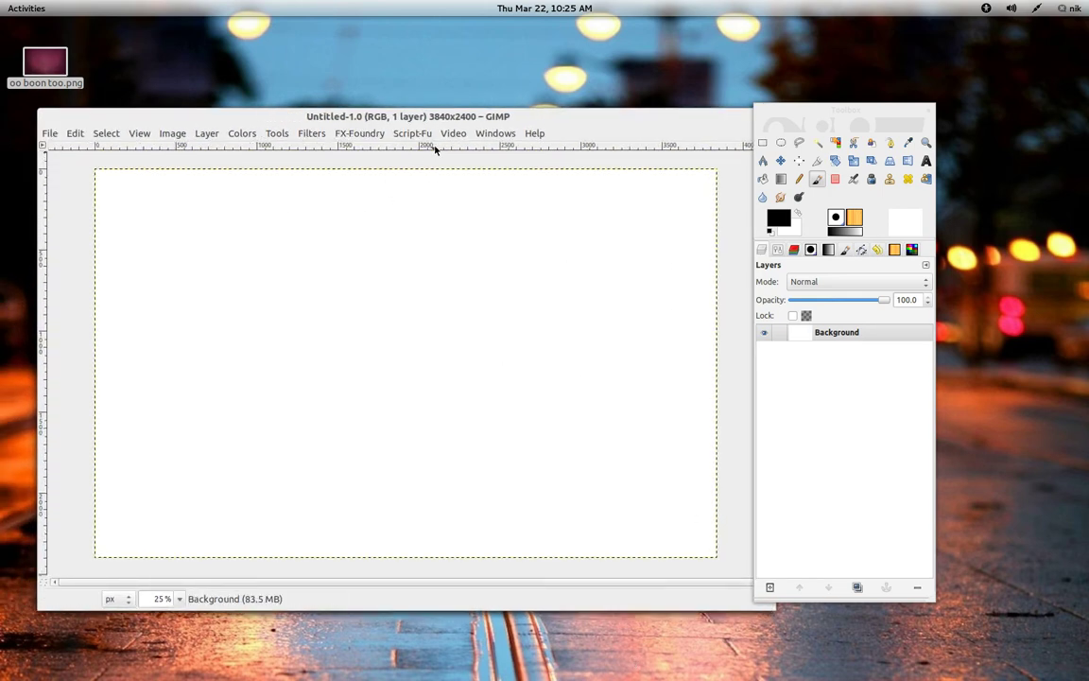
{"action": "left_click_drag", "start_coordinate": [454, 115], "coordinate": [458, 107]}
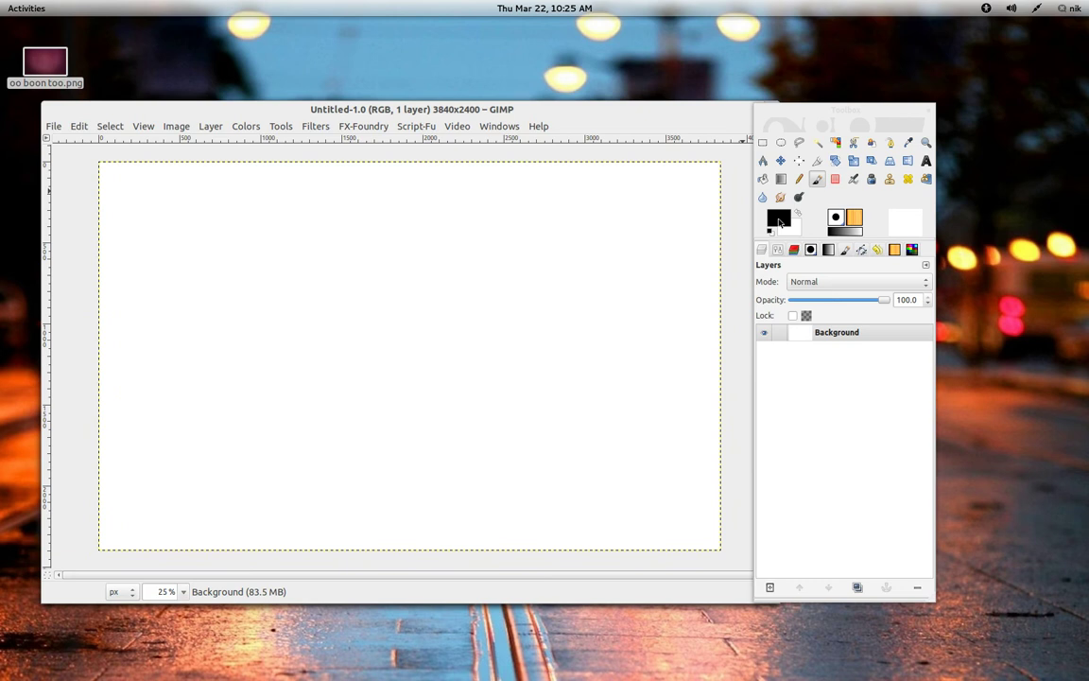
Set the foreground to maroon 531732 from colour history and bucket-fill the canvas.
{"action": "left_click", "coordinate": [780, 222]}
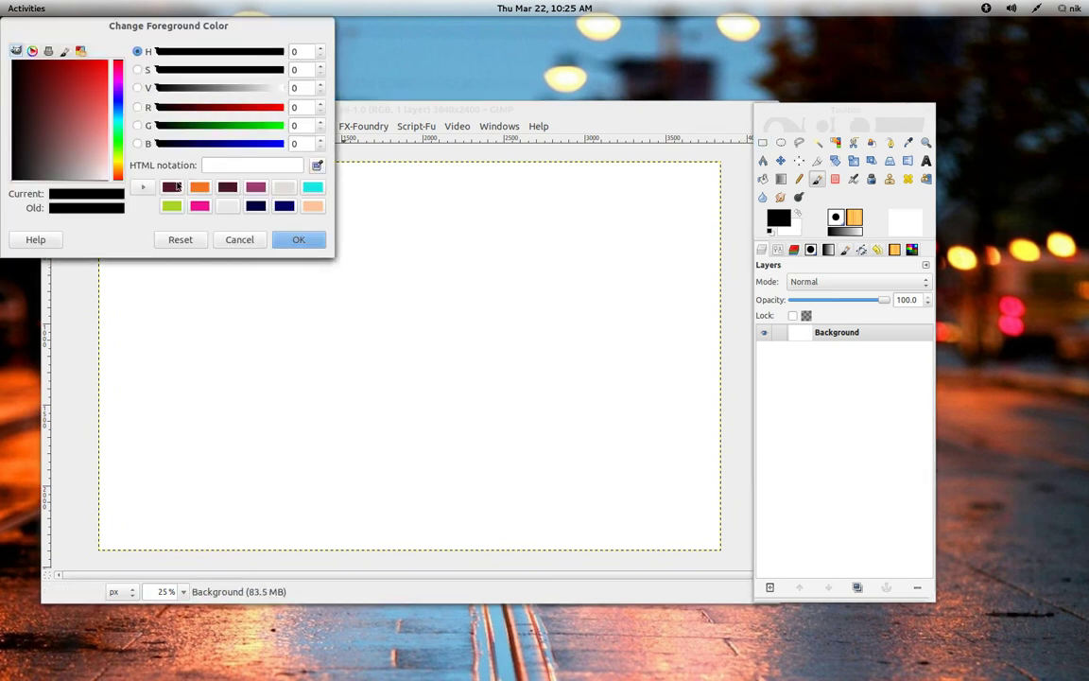
{"action": "left_click", "coordinate": [174, 189]}
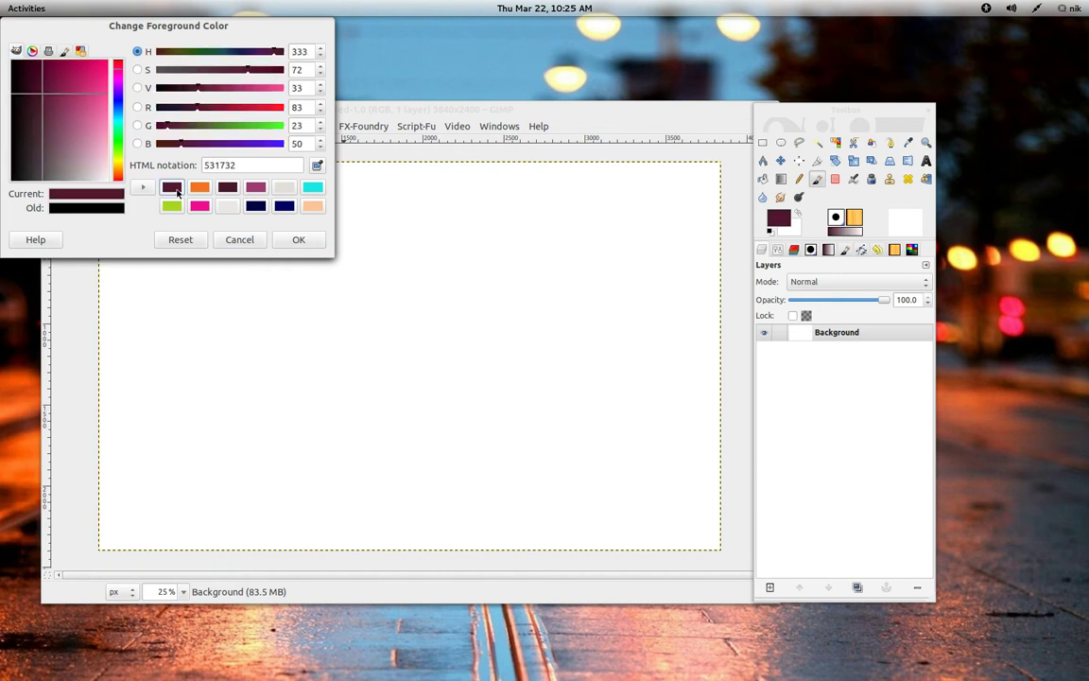
{"action": "left_click", "coordinate": [295, 240]}
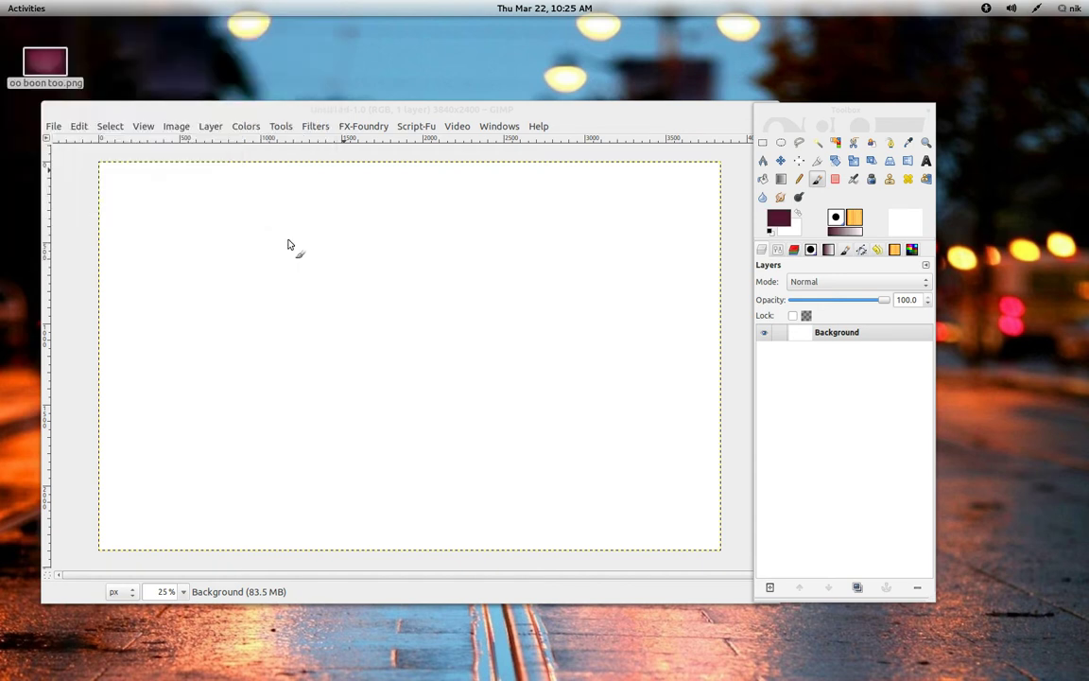
{"action": "left_click", "coordinate": [469, 425]}
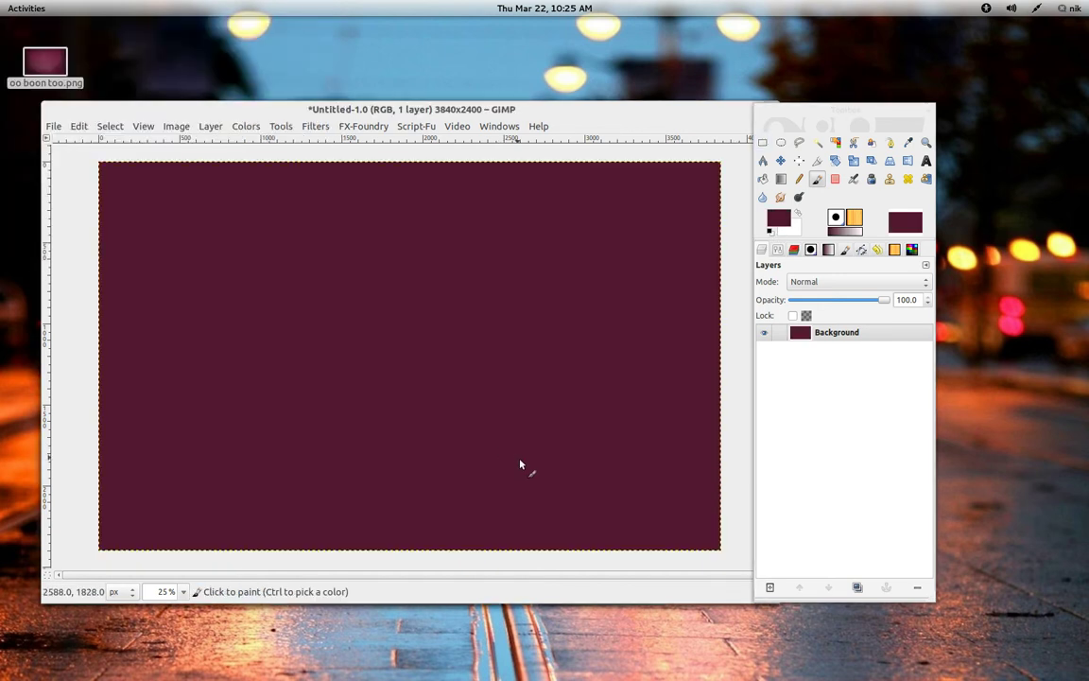
Add a new transparent layer above the maroon Background.
{"action": "left_click_drag", "start_coordinate": [447, 116], "coordinate": [414, 99]}
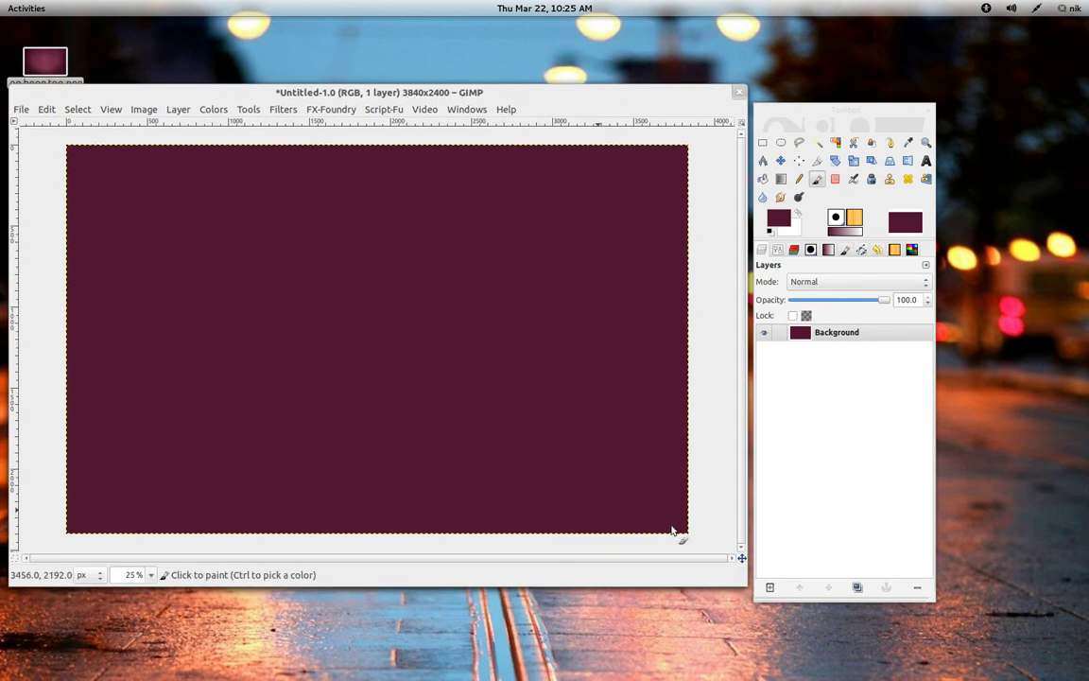
{"action": "left_click", "coordinate": [770, 588]}
{"action": "left_click", "coordinate": [614, 433]}
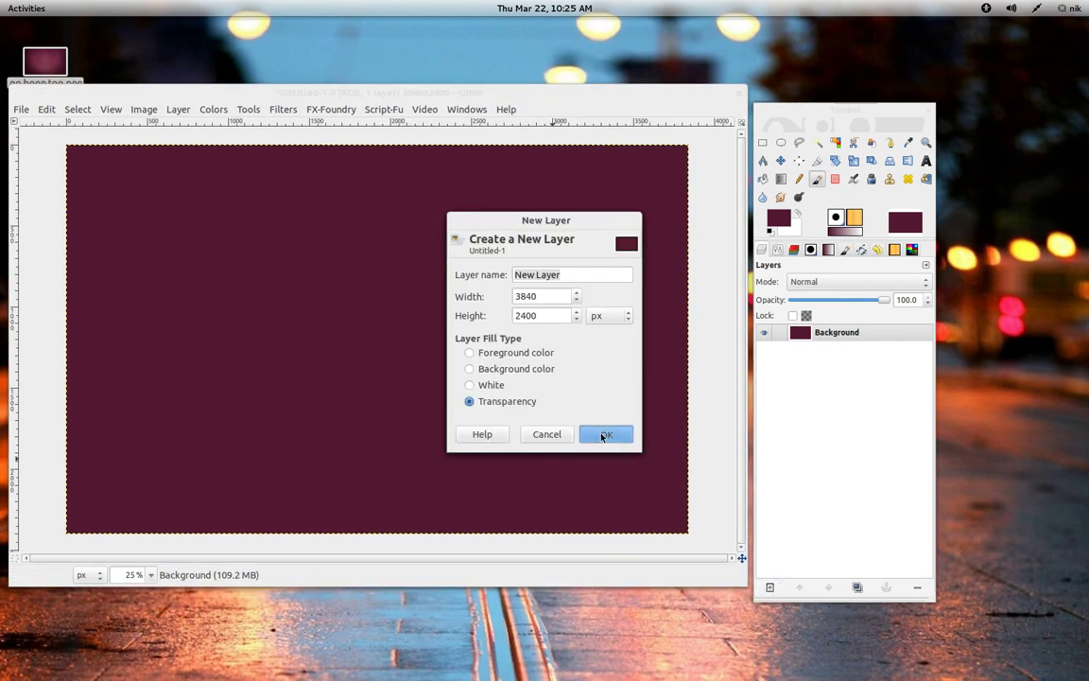
Maximize the window and draw a large ellipse selection covering most of the canvas.
{"action": "left_click", "coordinate": [782, 142]}
{"action": "double_click", "coordinate": [490, 95]}
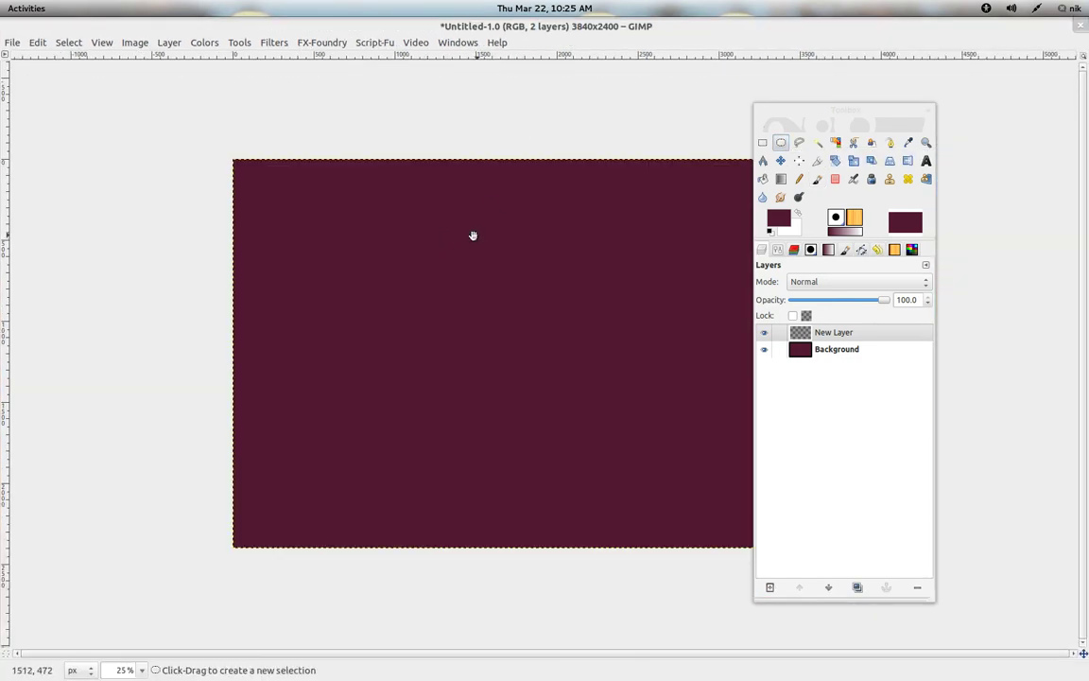
{"action": "left_click_drag", "start_coordinate": [107, 119], "coordinate": [643, 548]}
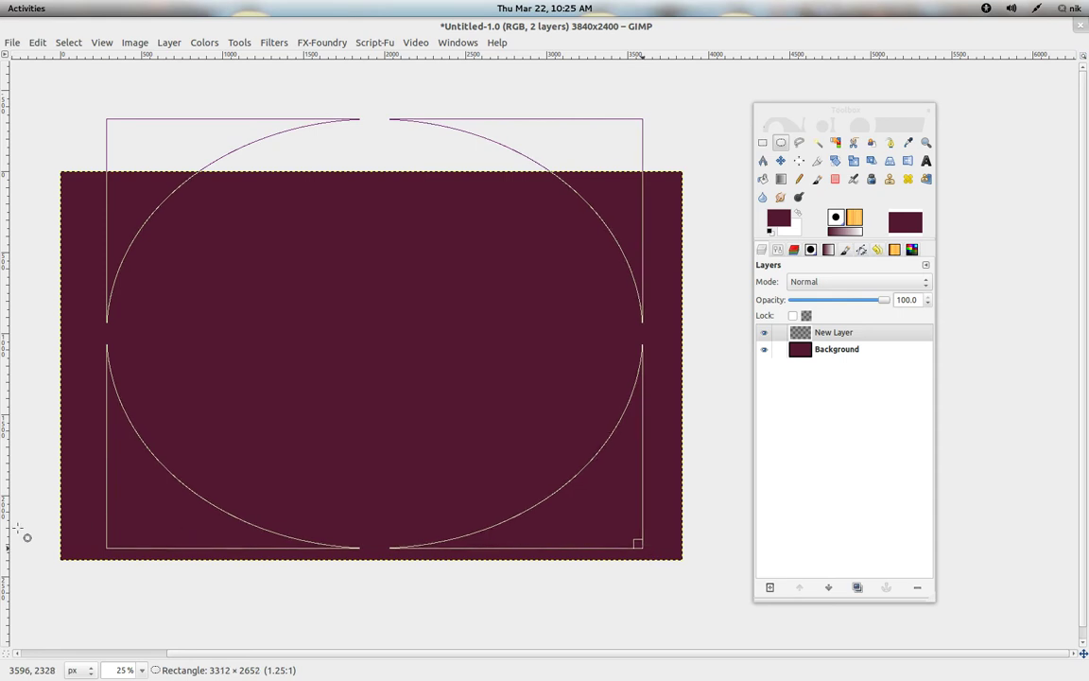
{"action": "mouse_move", "coordinate": [114, 537]}
{"action": "left_mouse_down"}
{"action": "mouse_move", "coordinate": [102, 520]}
{"action": "mouse_move", "coordinate": [110, 528]}
{"action": "left_mouse_up"}
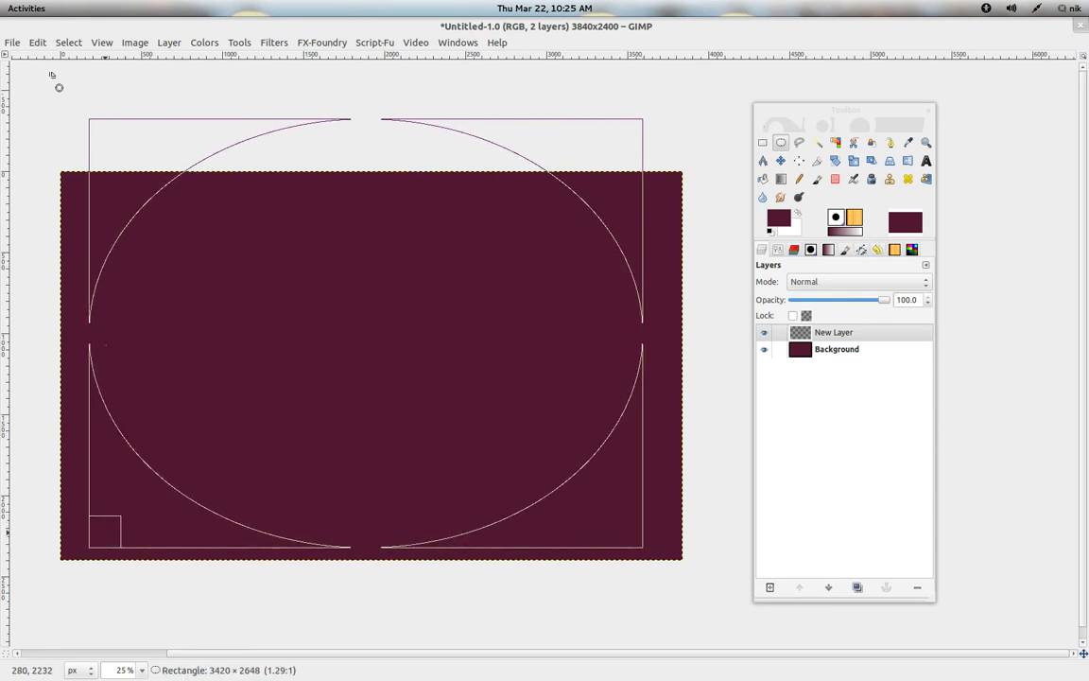
Invert the ellipse selection and feather it by 1137 pixels.
{"action": "left_click", "coordinate": [78, 43]}
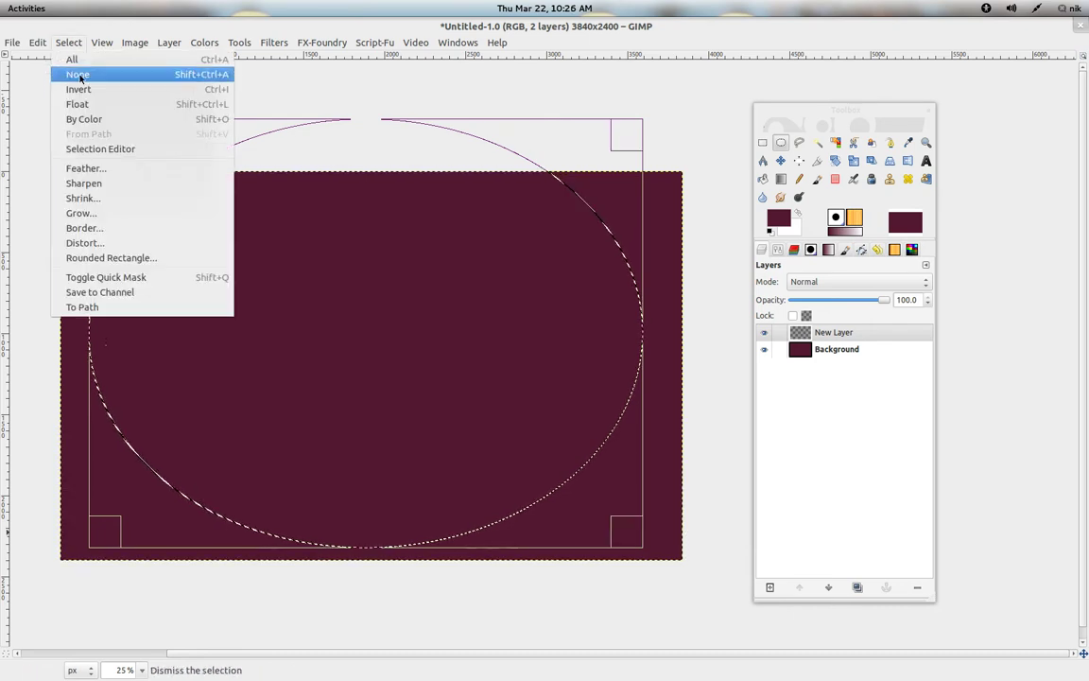
{"action": "left_click", "coordinate": [85, 88]}
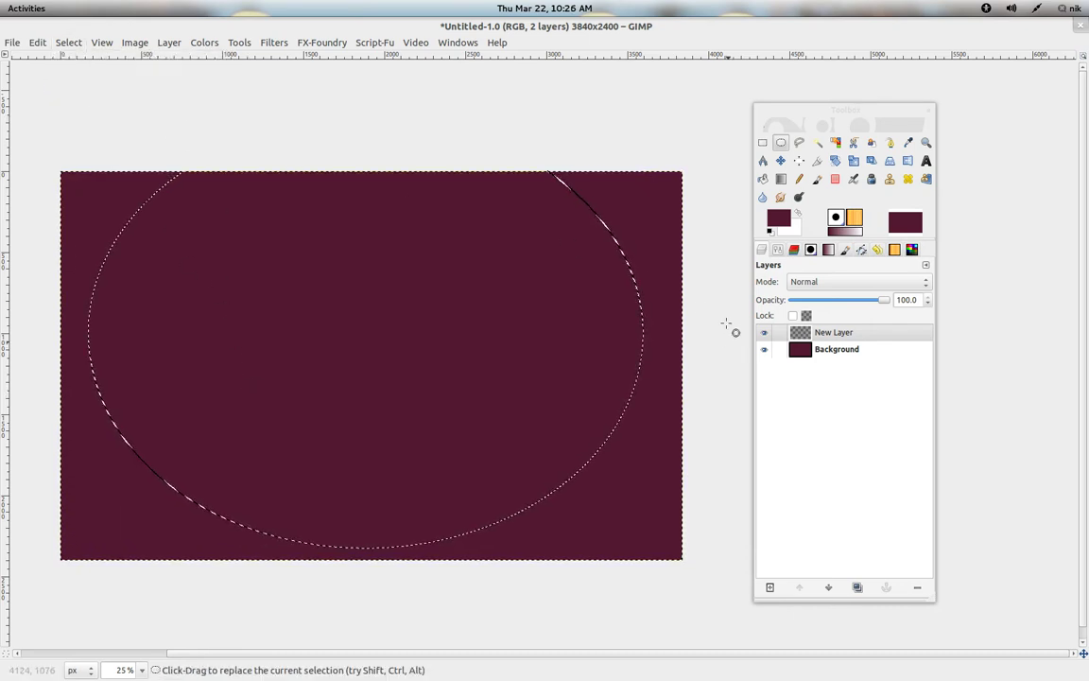
{"action": "left_click", "coordinate": [62, 43]}
{"action": "left_click", "coordinate": [87, 171]}
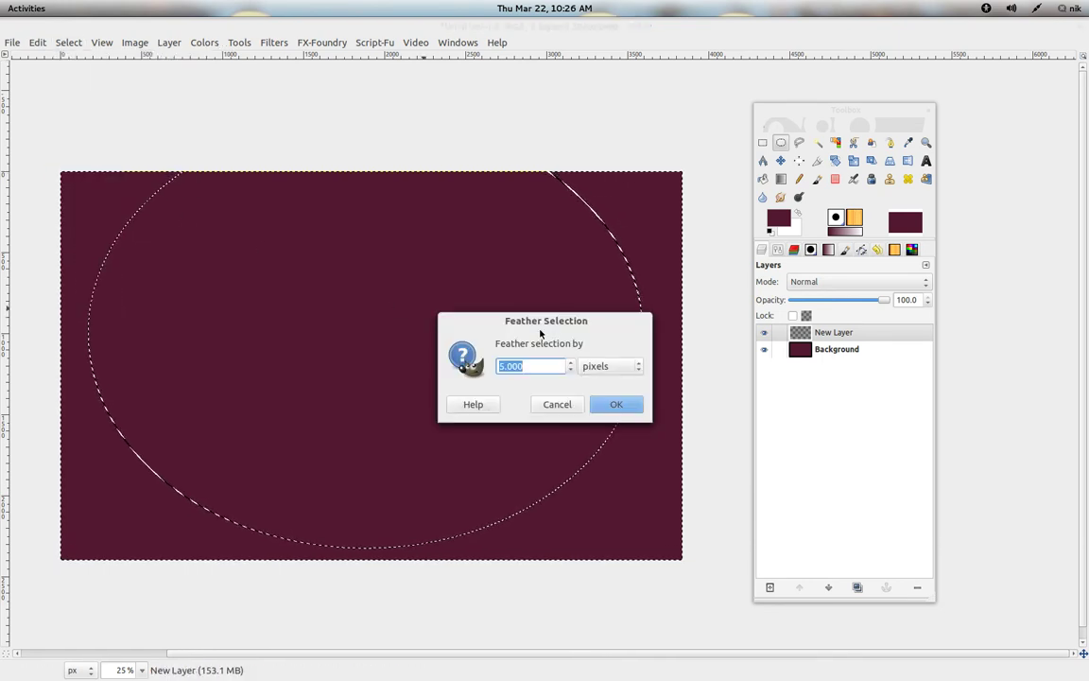
{"action": "left_click_drag", "start_coordinate": [569, 362], "coordinate": [569, 362]}
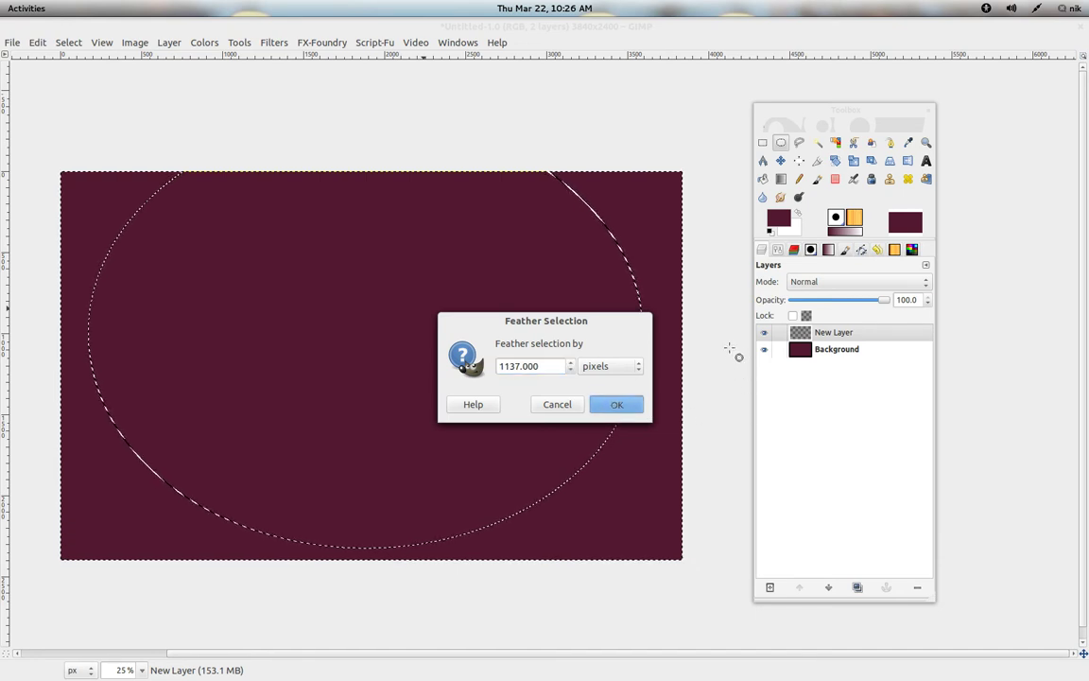
{"action": "key", "text": "Return"}
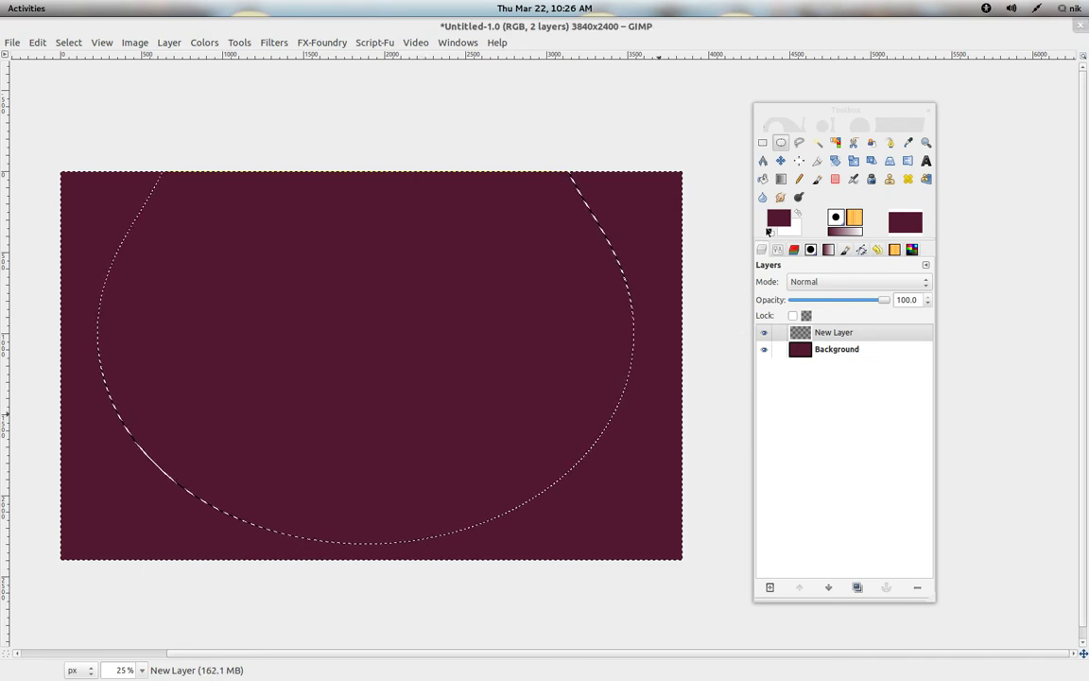
Fill the feathered edges with deep purple 31091b, then remove the selection.
{"action": "left_click", "coordinate": [778, 217]}
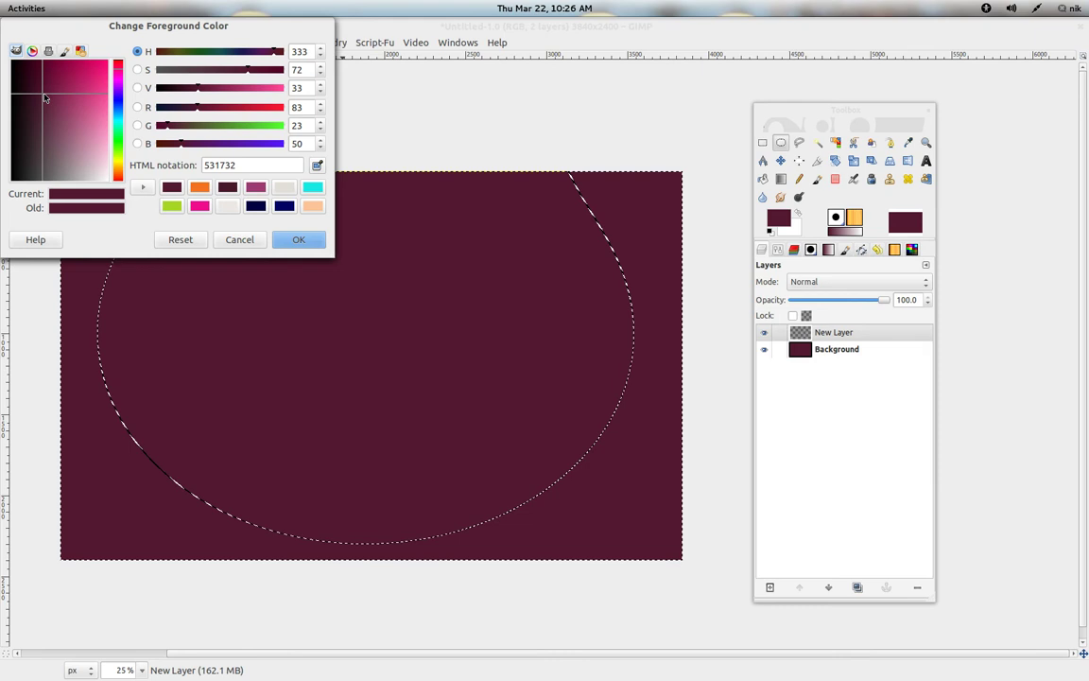
{"action": "left_click_drag", "start_coordinate": [40, 94], "coordinate": [29, 78]}
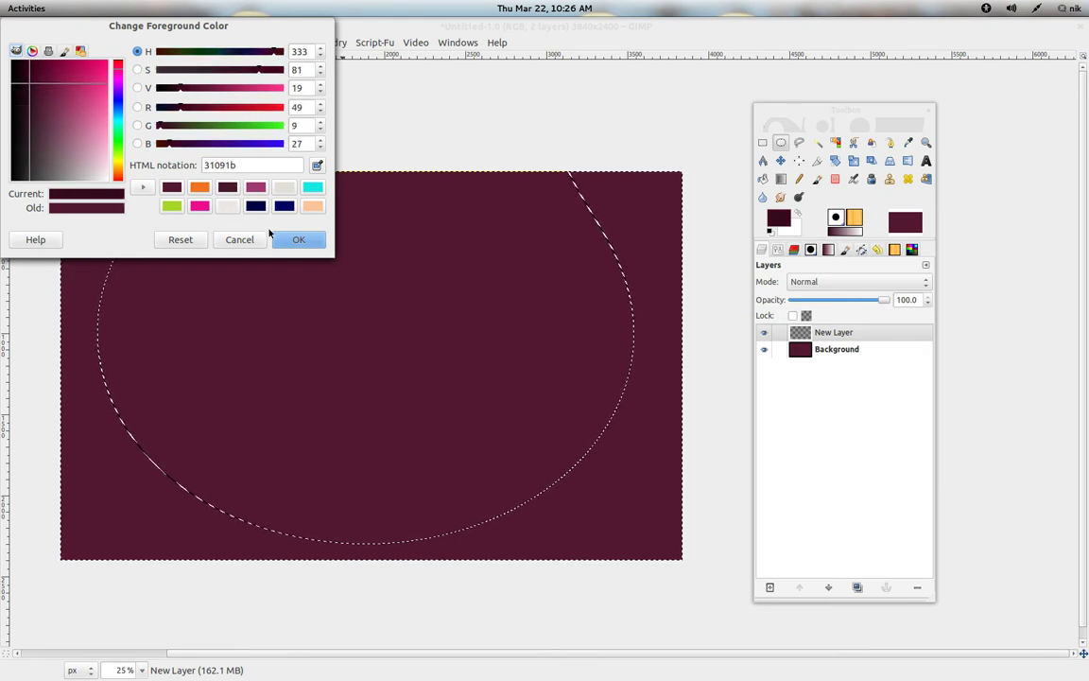
{"action": "left_click", "coordinate": [298, 239]}
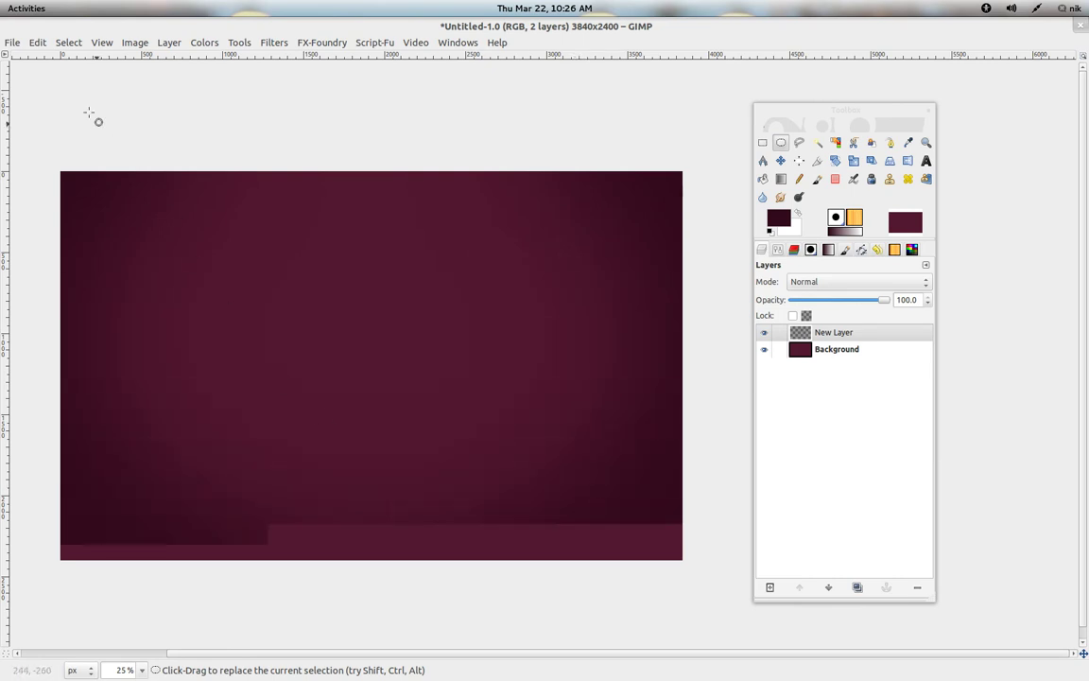
{"action": "left_click", "coordinate": [66, 44]}
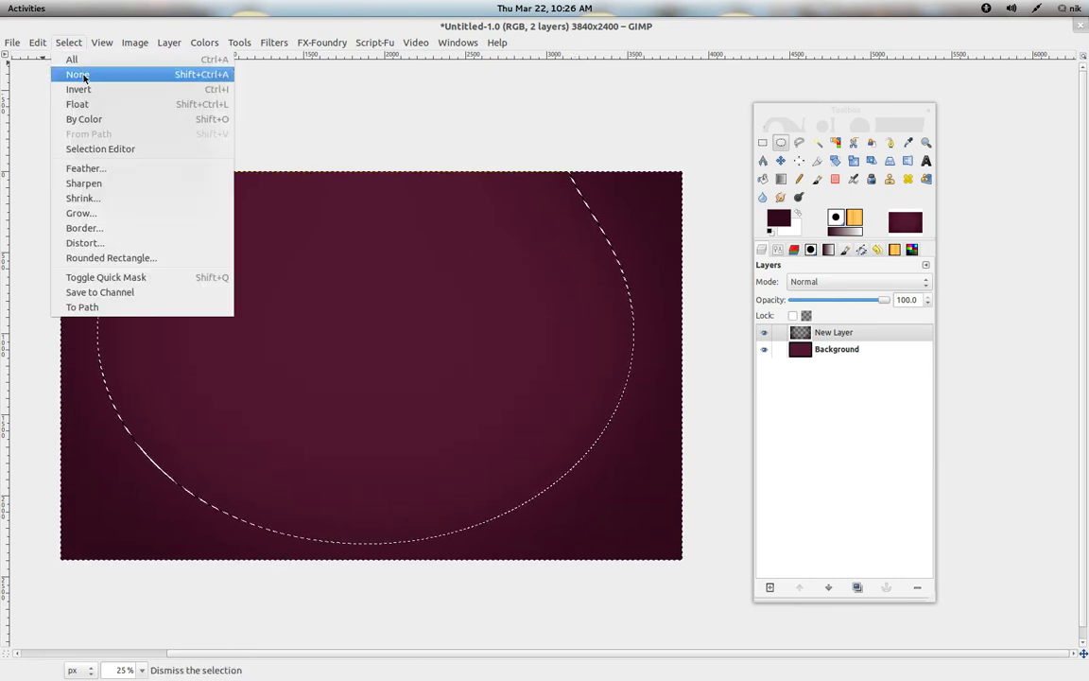
{"action": "left_click", "coordinate": [73, 76]}
Add transparent New Layer#1 and restore the image window from full screen.
{"action": "left_click", "coordinate": [770, 587]}
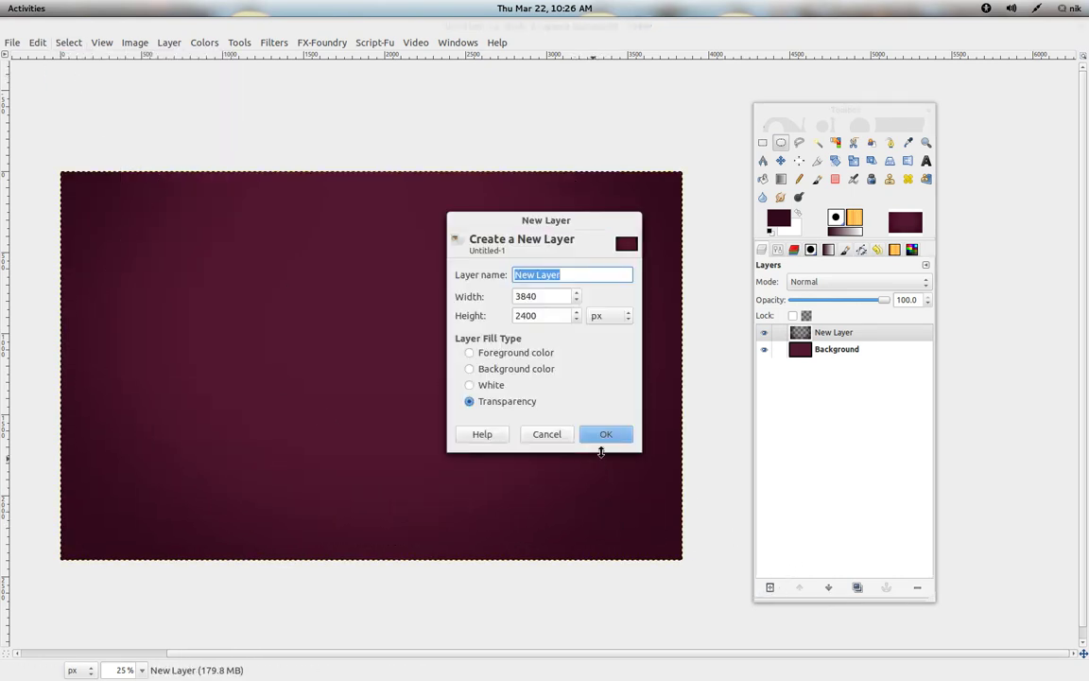
{"action": "left_click", "coordinate": [607, 438]}
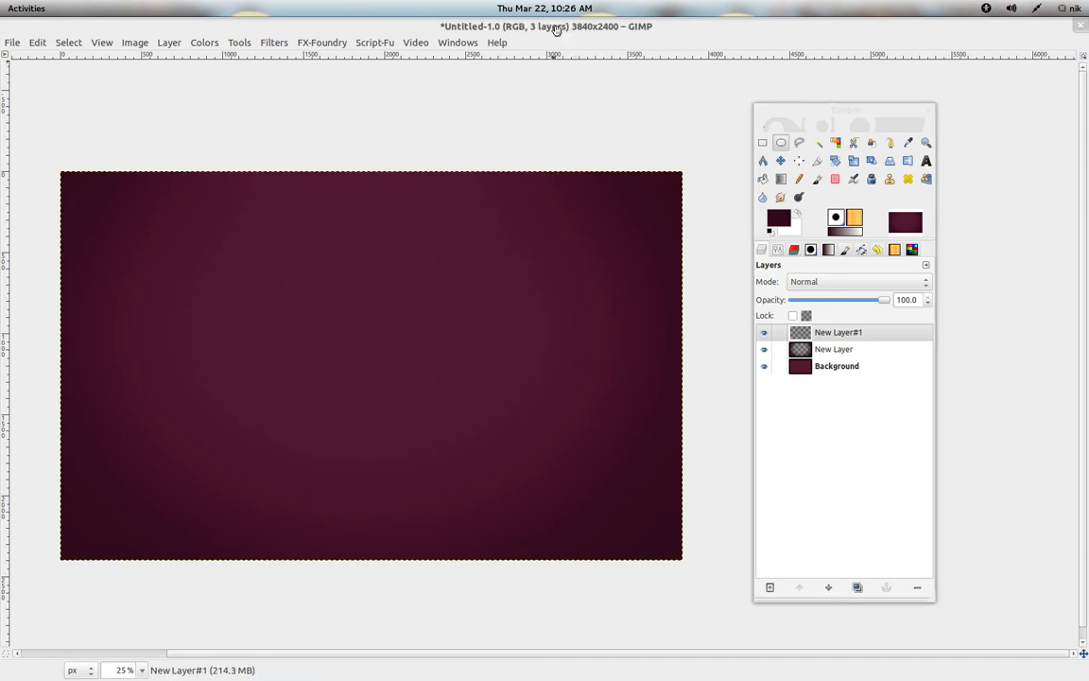
{"action": "left_click_drag", "start_coordinate": [502, 28], "coordinate": [360, 65]}
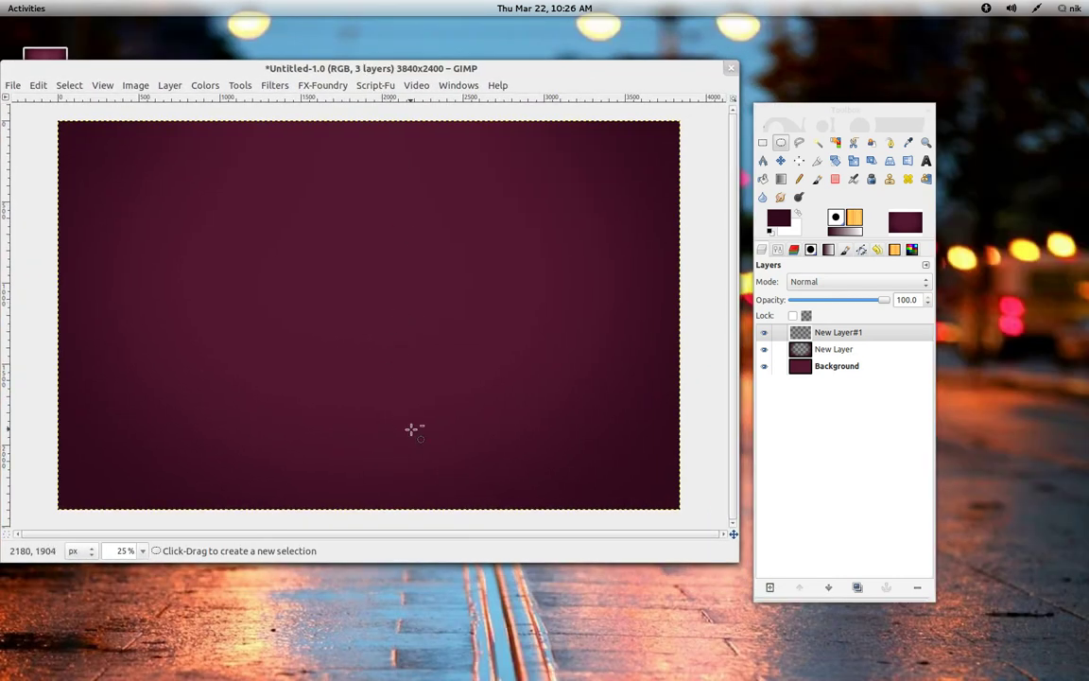
{"action": "scroll", "coordinate": [413, 428], "scroll_direction": "down", "scroll_amount": 2}
{"action": "scroll", "coordinate": [413, 428], "scroll_direction": "up", "scroll_amount": 1}
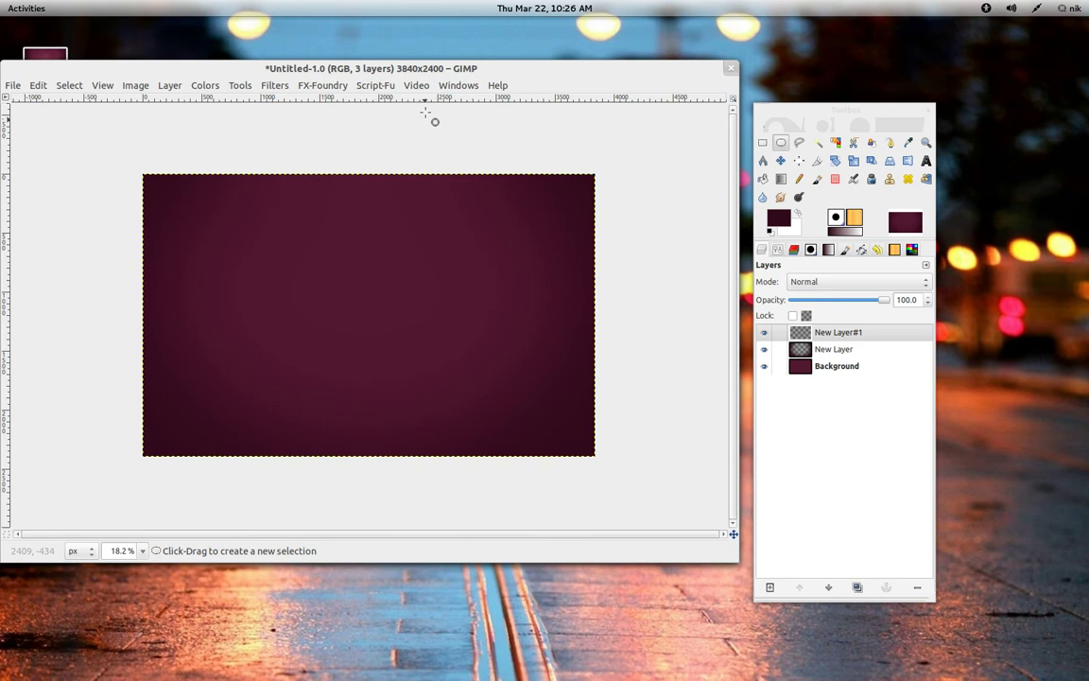
{"action": "left_click", "coordinate": [458, 85]}
{"action": "left_click", "coordinate": [469, 71]}
{"action": "left_click_drag", "start_coordinate": [470, 71], "coordinate": [487, 87]}
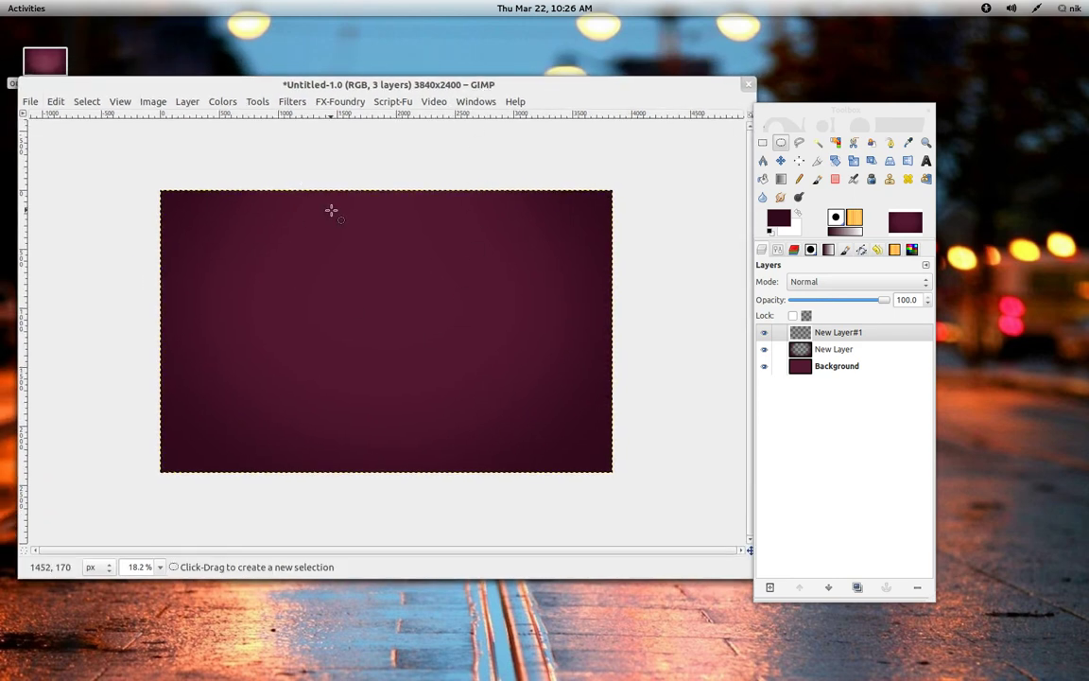
Open the Plasma filter under Filters > Render > Clouds.
{"action": "left_click", "coordinate": [294, 102]}
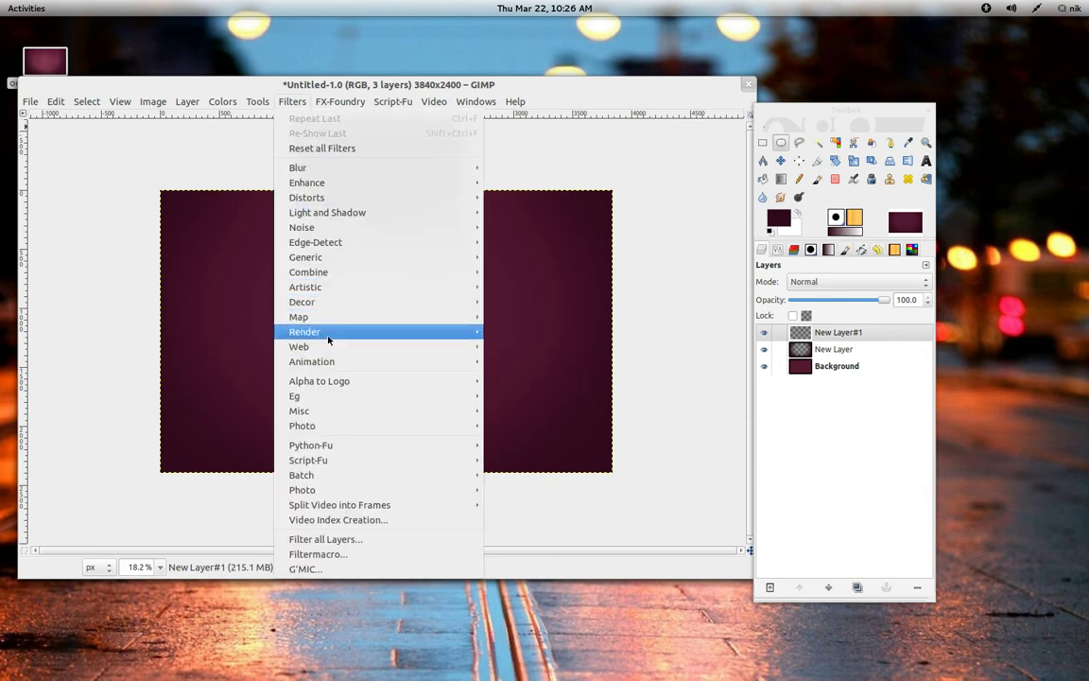
{"action": "mouse_move", "coordinate": [331, 332]}
{"action": "mouse_move", "coordinate": [515, 332]}
{"action": "left_click", "coordinate": [653, 363]}
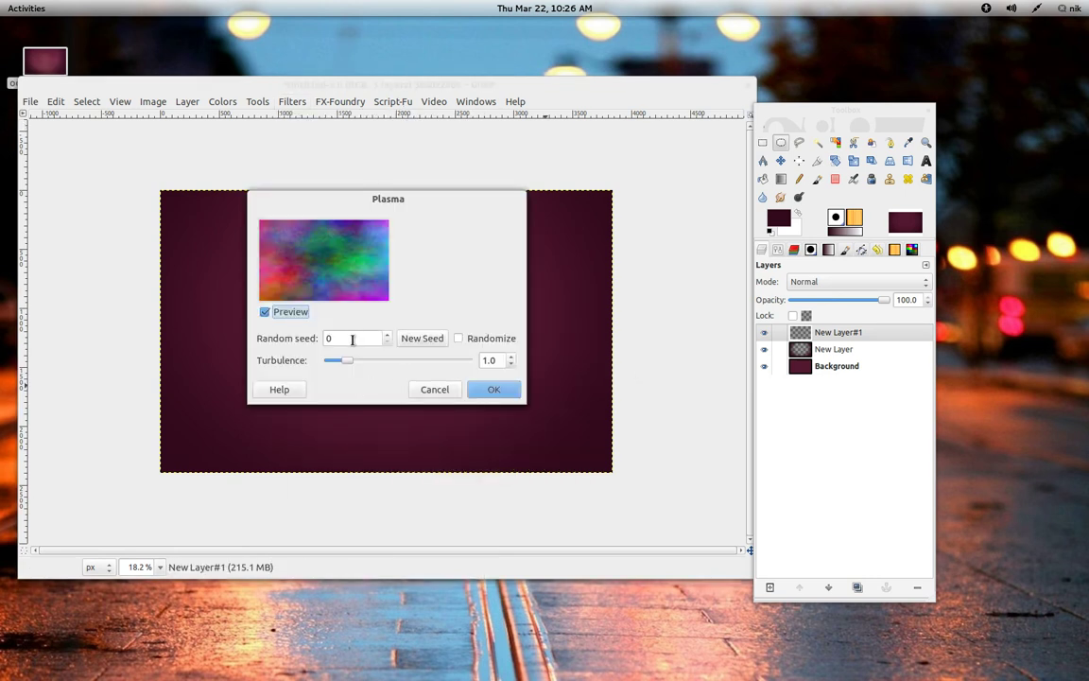
Reroll the plasma seed four times and render the chosen plasma onto New Layer#1.
{"action": "left_click", "coordinate": [407, 337]}
{"action": "left_click", "coordinate": [413, 338]}
{"action": "left_click", "coordinate": [413, 338]}
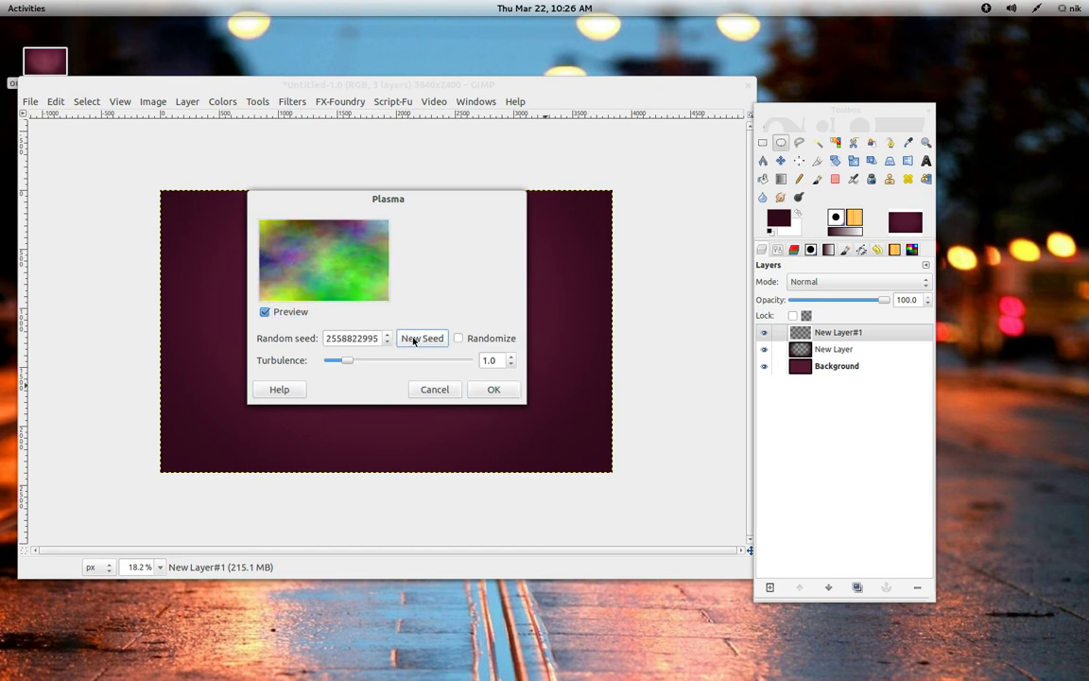
{"action": "left_click", "coordinate": [414, 338]}
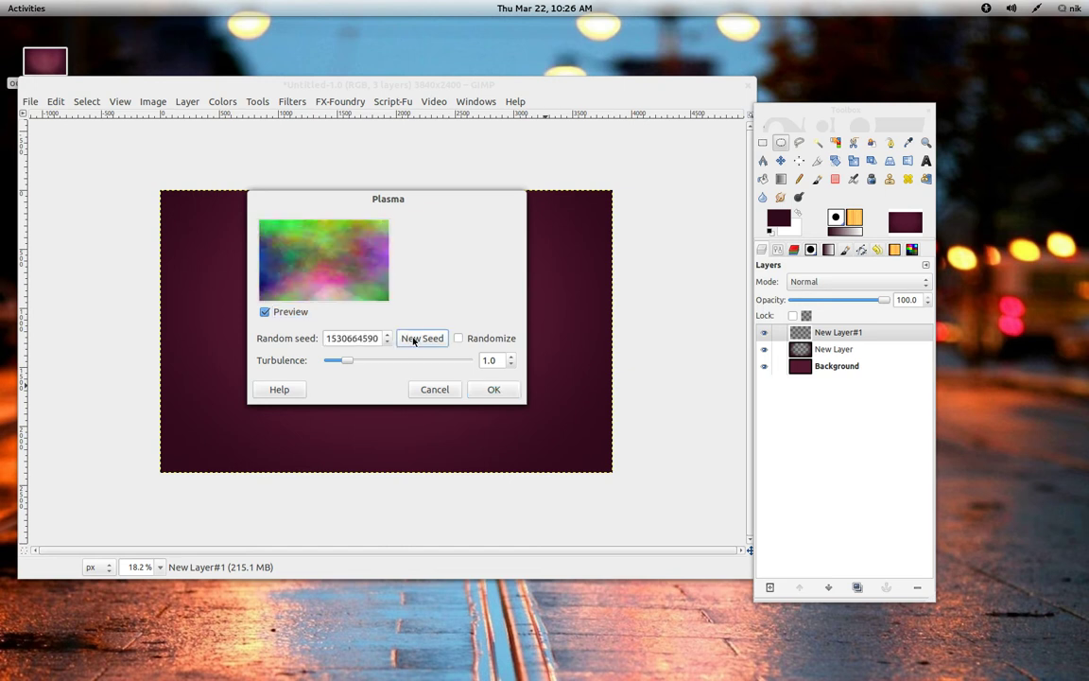
{"action": "left_click", "coordinate": [495, 389]}
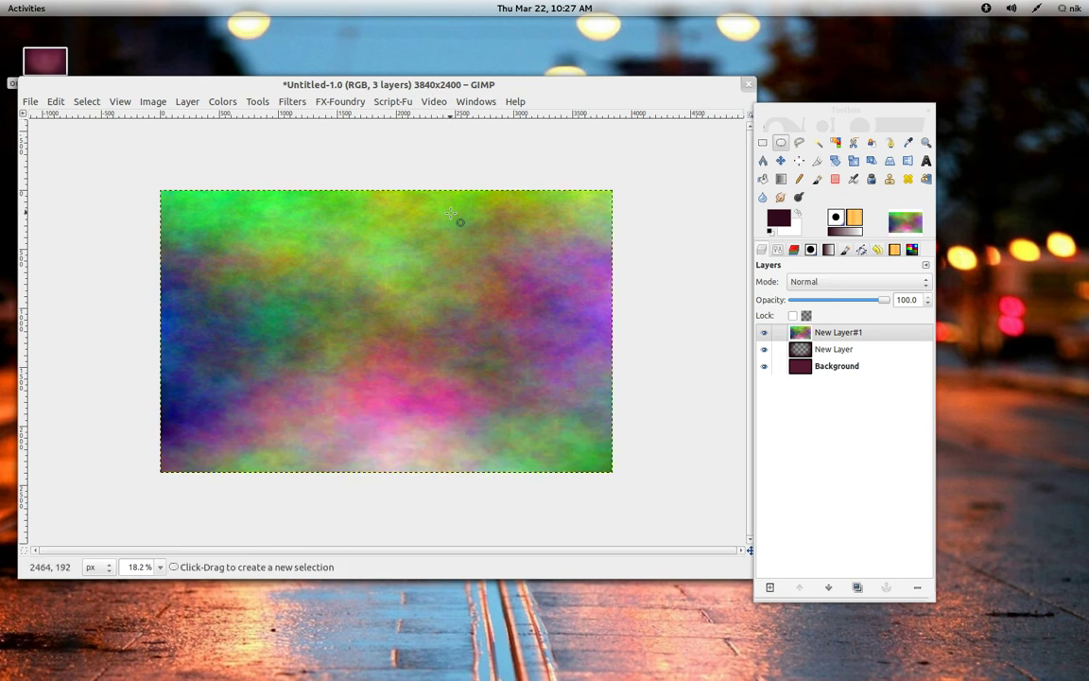
Apply Filters > Map > Displace to the plasma with X 206 and Y -80.
{"action": "left_click", "coordinate": [292, 101]}
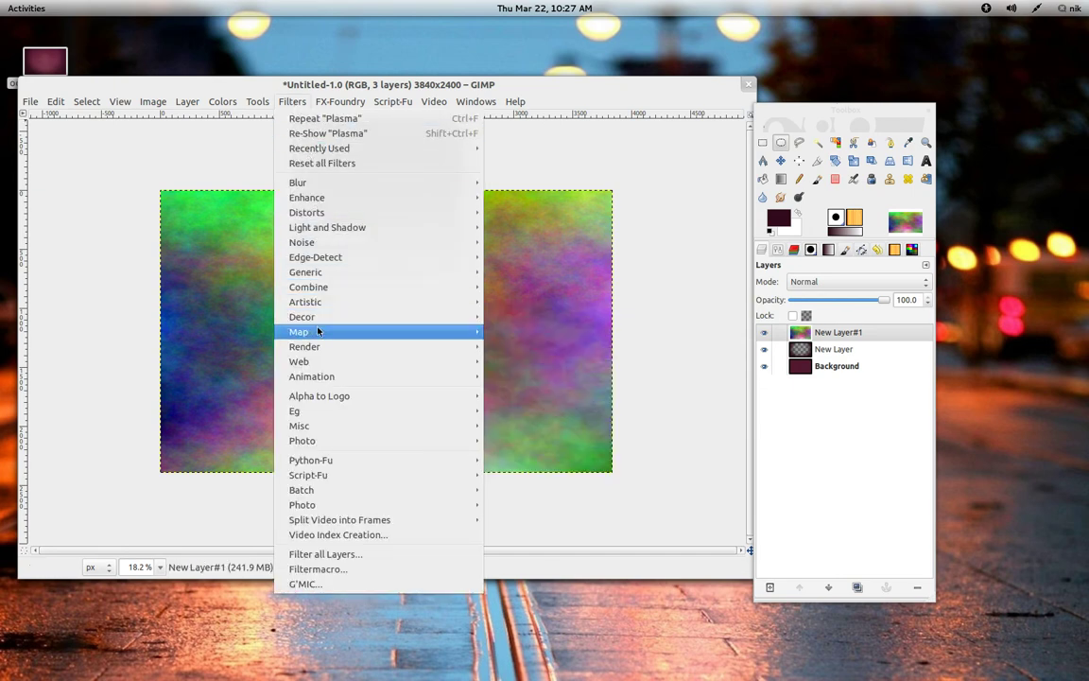
{"action": "mouse_move", "coordinate": [336, 332]}
{"action": "left_click", "coordinate": [521, 351]}
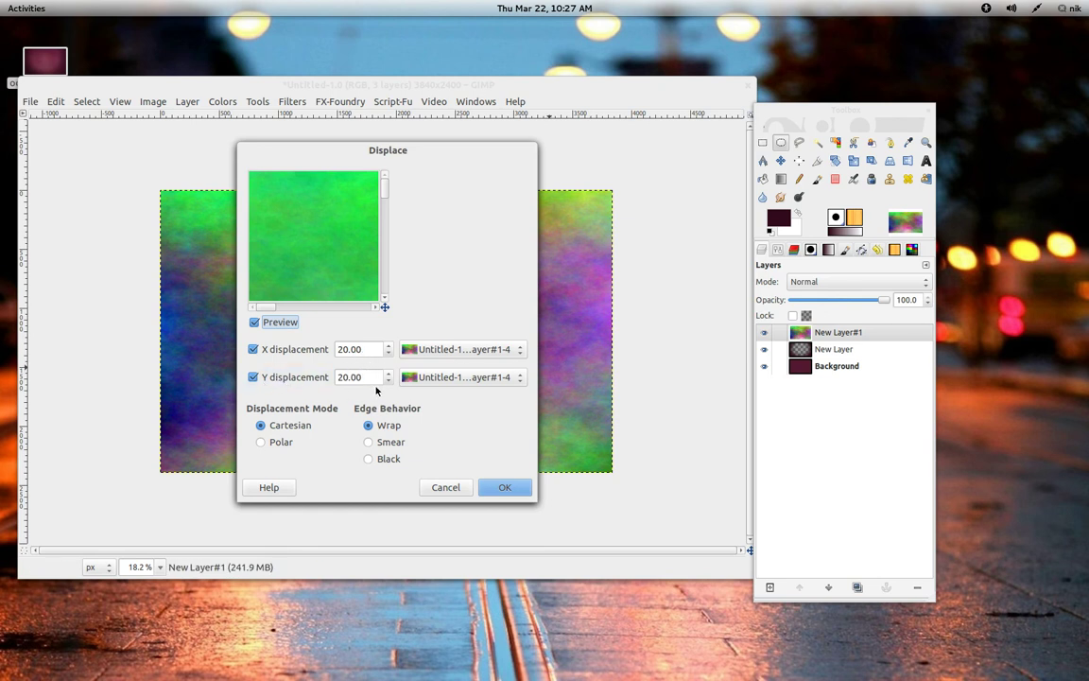
{"action": "left_click_drag", "start_coordinate": [387, 382], "coordinate": [389, 382]}
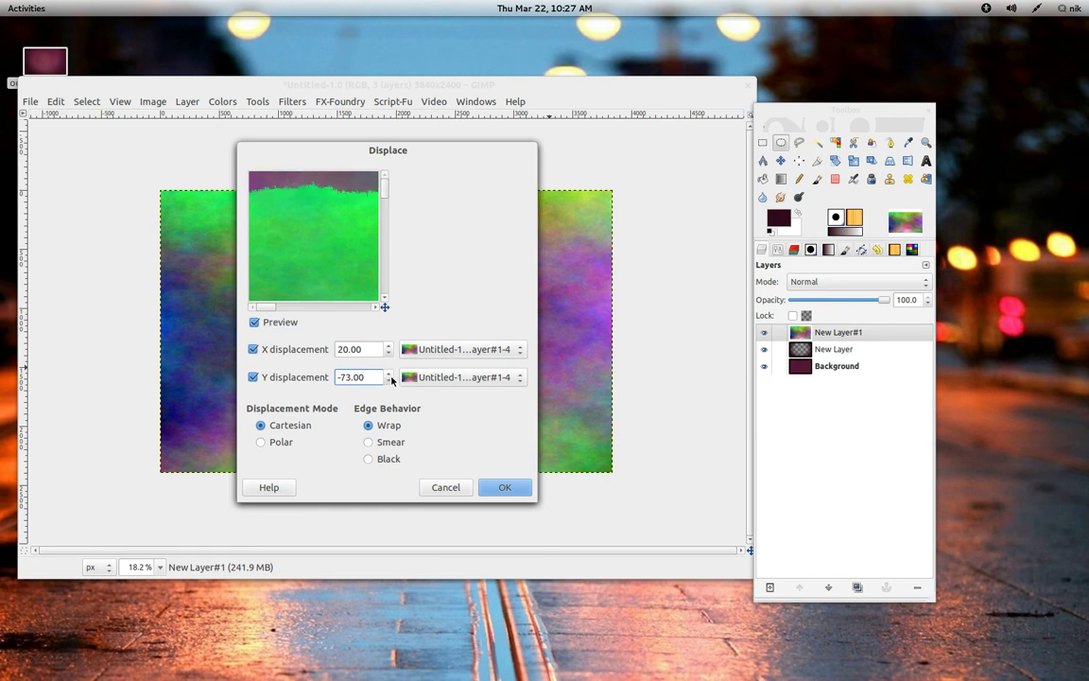
{"action": "left_click", "coordinate": [388, 382]}
{"action": "left_click", "coordinate": [387, 381]}
{"action": "left_click", "coordinate": [389, 346]}
{"action": "left_click", "coordinate": [389, 346]}
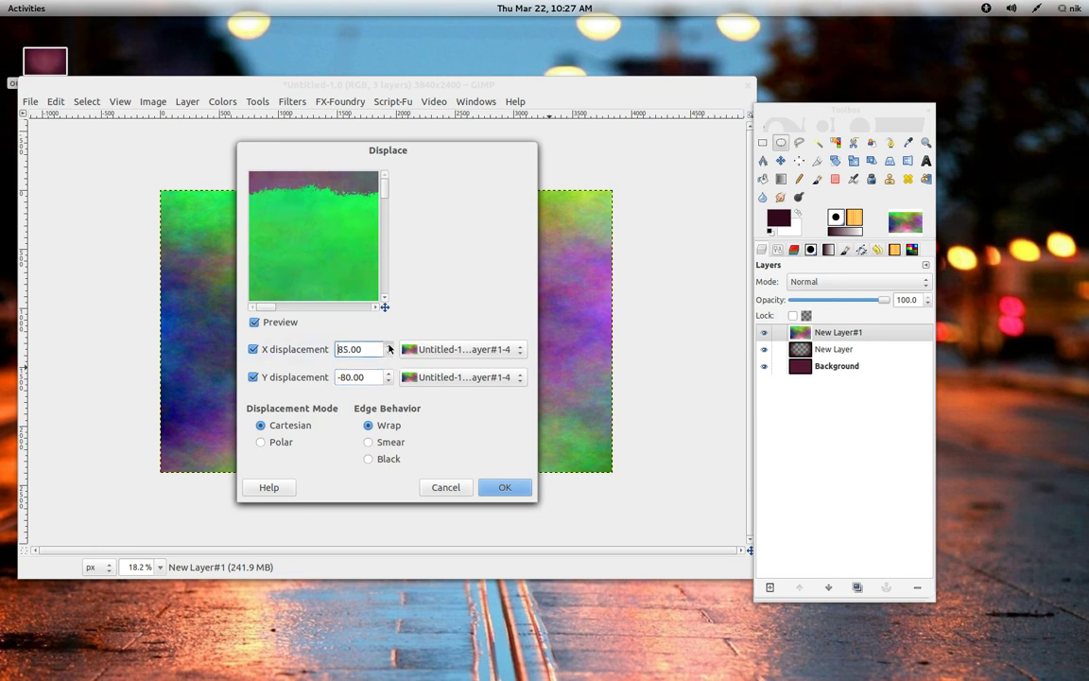
{"action": "left_click", "coordinate": [388, 346]}
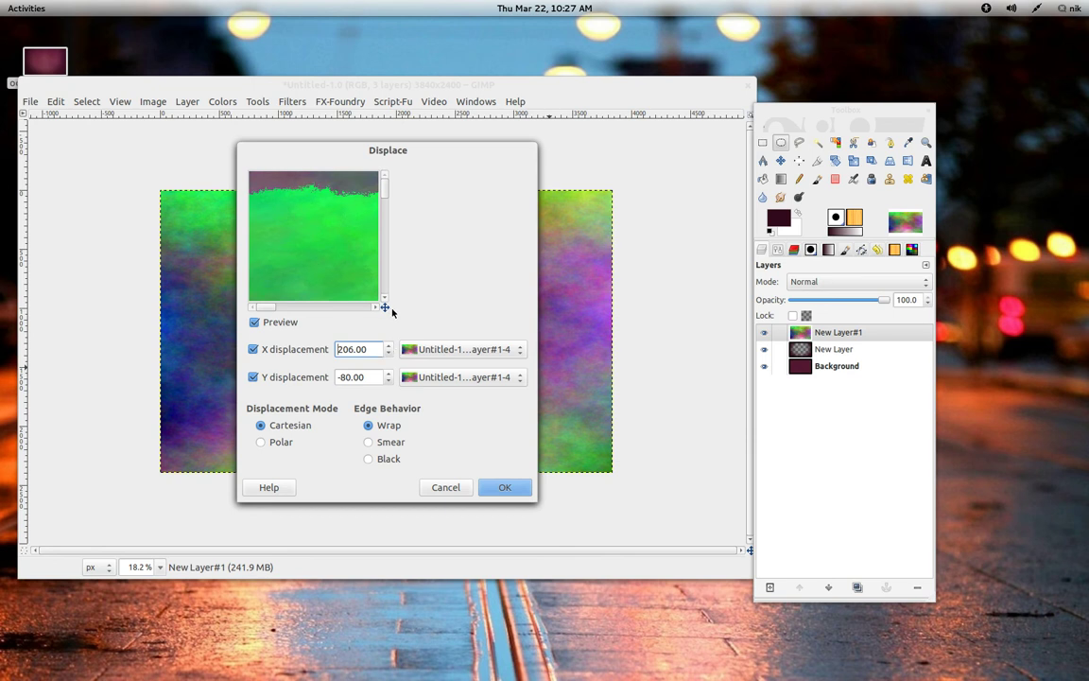
{"action": "left_click_drag", "start_coordinate": [385, 307], "coordinate": [389, 314]}
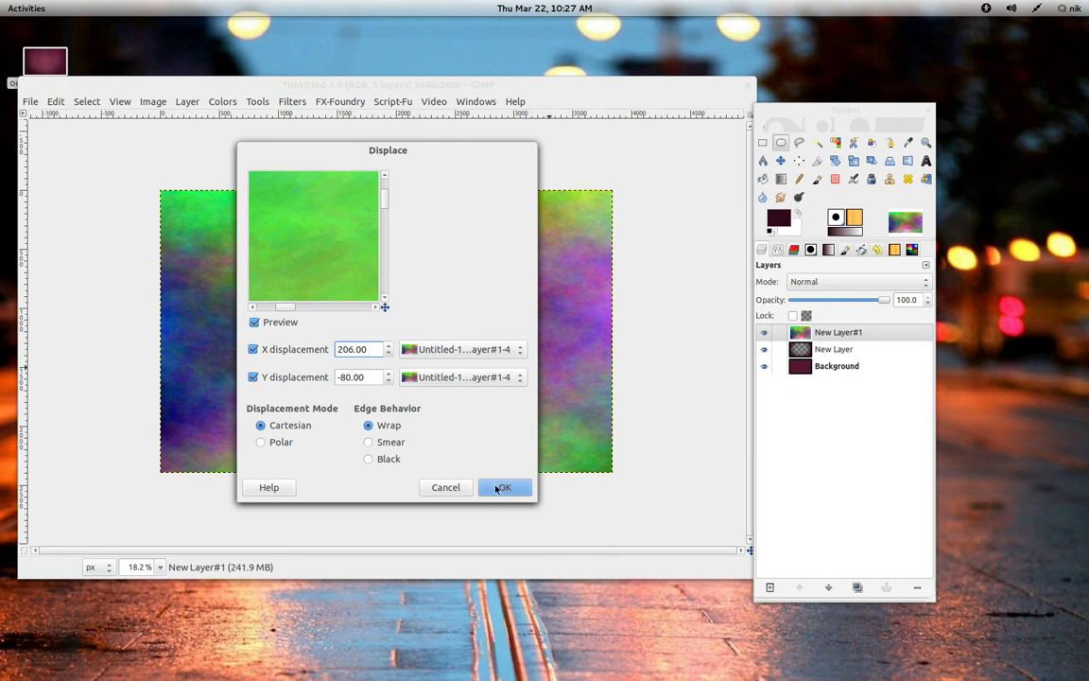
{"action": "left_click", "coordinate": [500, 487]}
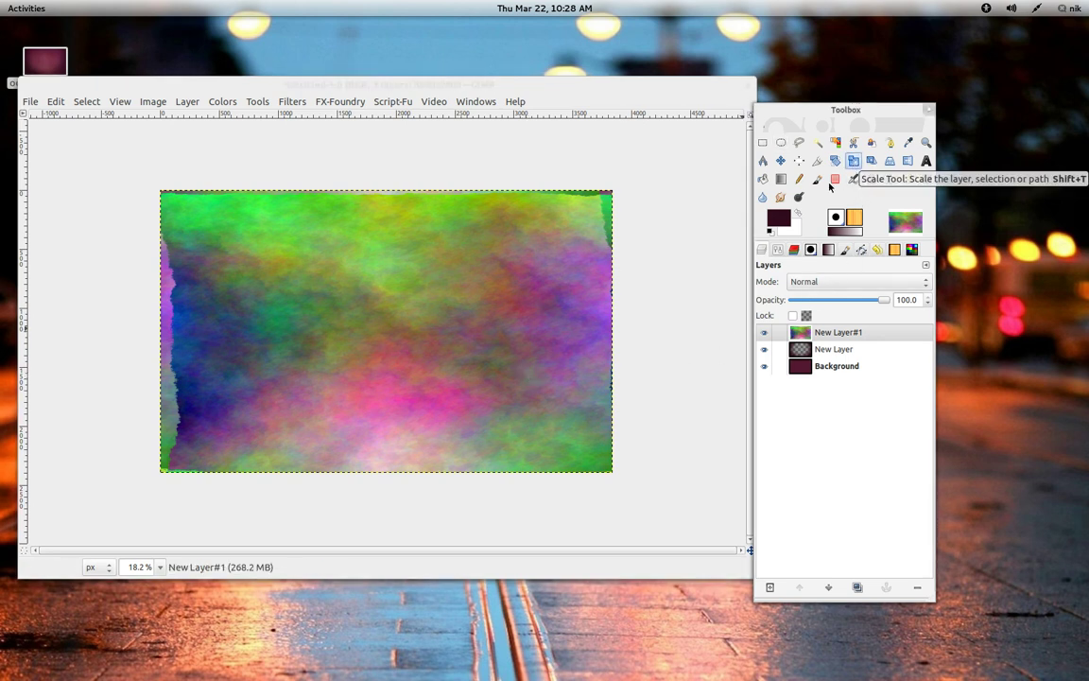
Scale the plasma layer proportionally to about 4922×3077.
{"action": "left_click", "coordinate": [854, 166]}
{"action": "left_click", "coordinate": [383, 303]}
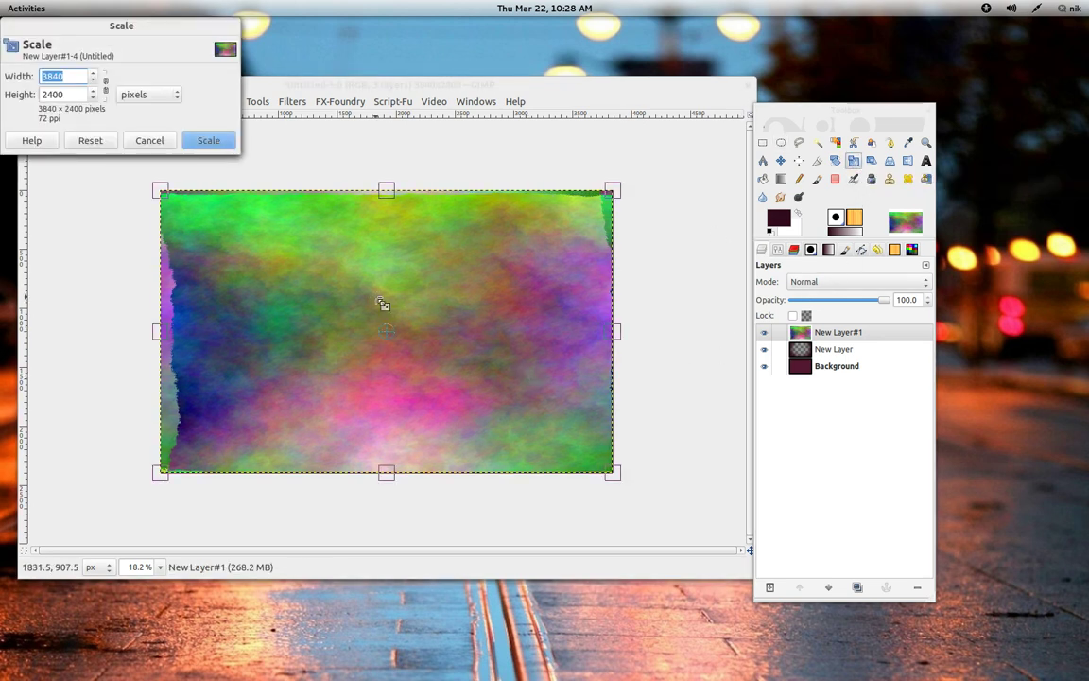
{"action": "left_click", "coordinate": [106, 86]}
{"action": "left_click_drag", "start_coordinate": [256, 290], "coordinate": [57, 193]}
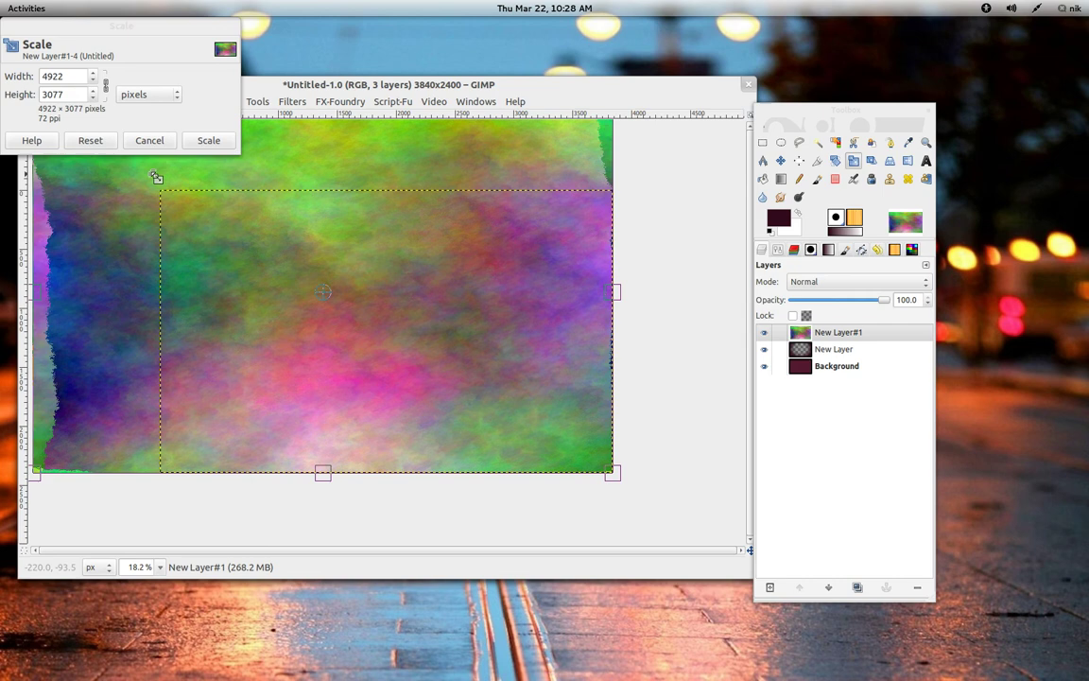
{"action": "left_click", "coordinate": [209, 140]}
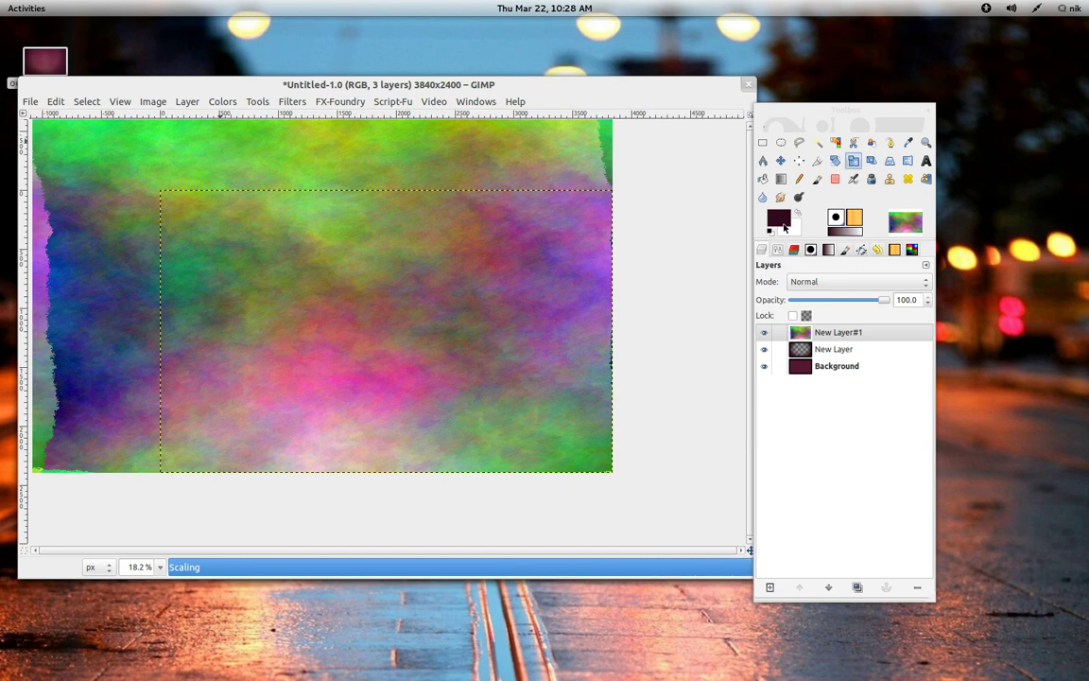
Move the enlarged plasma layer right and down so its ragged edges fall off-canvas.
{"action": "left_click", "coordinate": [780, 160]}
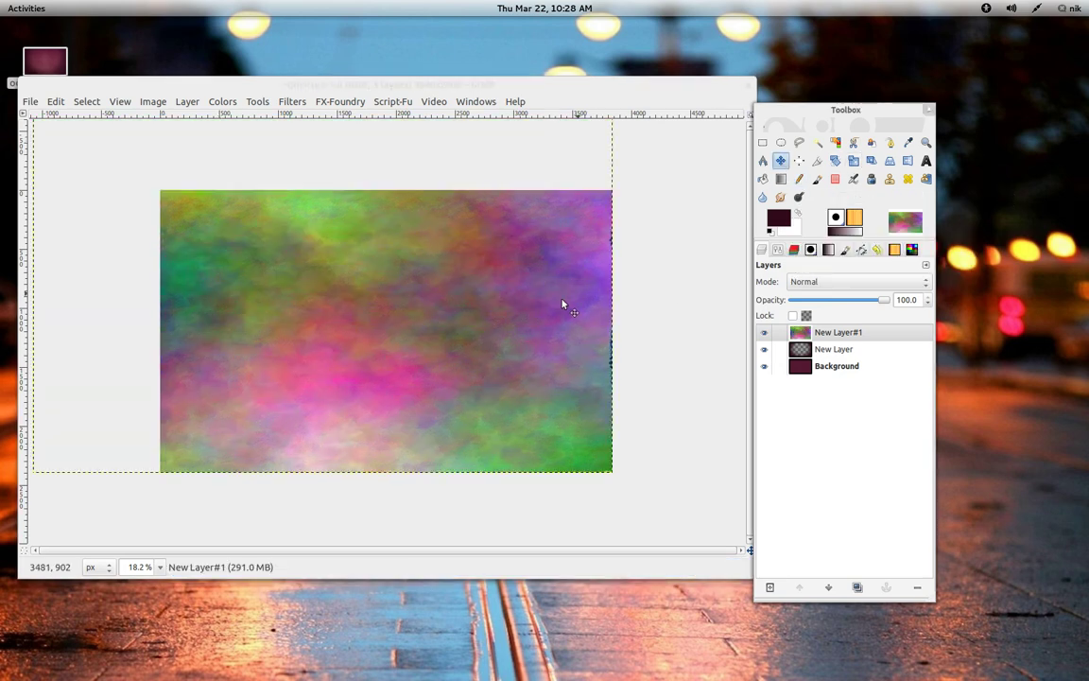
{"action": "left_click_drag", "start_coordinate": [488, 298], "coordinate": [561, 328]}
{"action": "scroll", "coordinate": [416, 326], "scroll_direction": "up", "scroll_amount": 4}
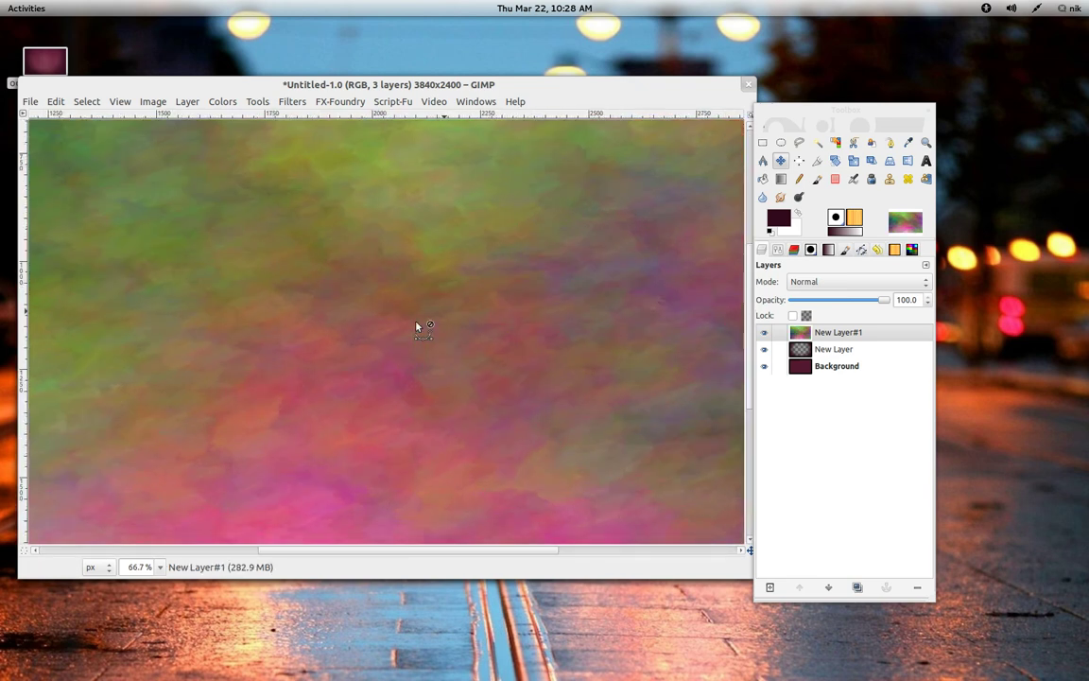
{"action": "scroll", "coordinate": [417, 326], "scroll_direction": "down", "scroll_amount": 4}
{"action": "scroll", "coordinate": [416, 327], "scroll_direction": "up", "scroll_amount": 1}
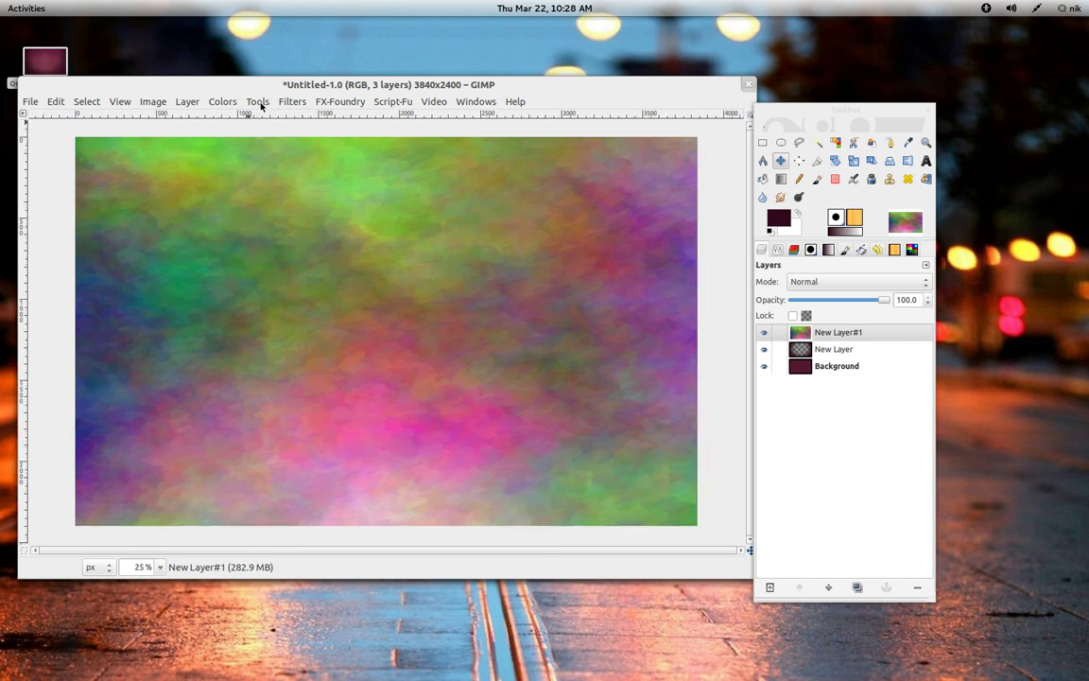
Desaturate the plasma layer to grey using the Lightness method.
{"action": "left_click", "coordinate": [223, 101]}
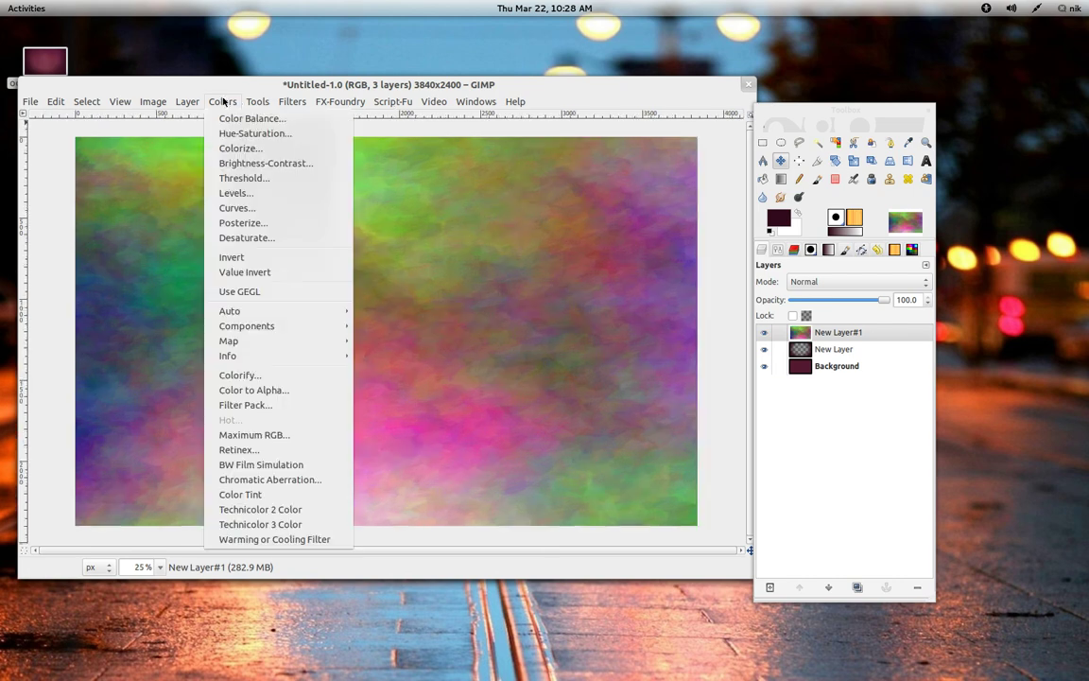
{"action": "left_click", "coordinate": [257, 240]}
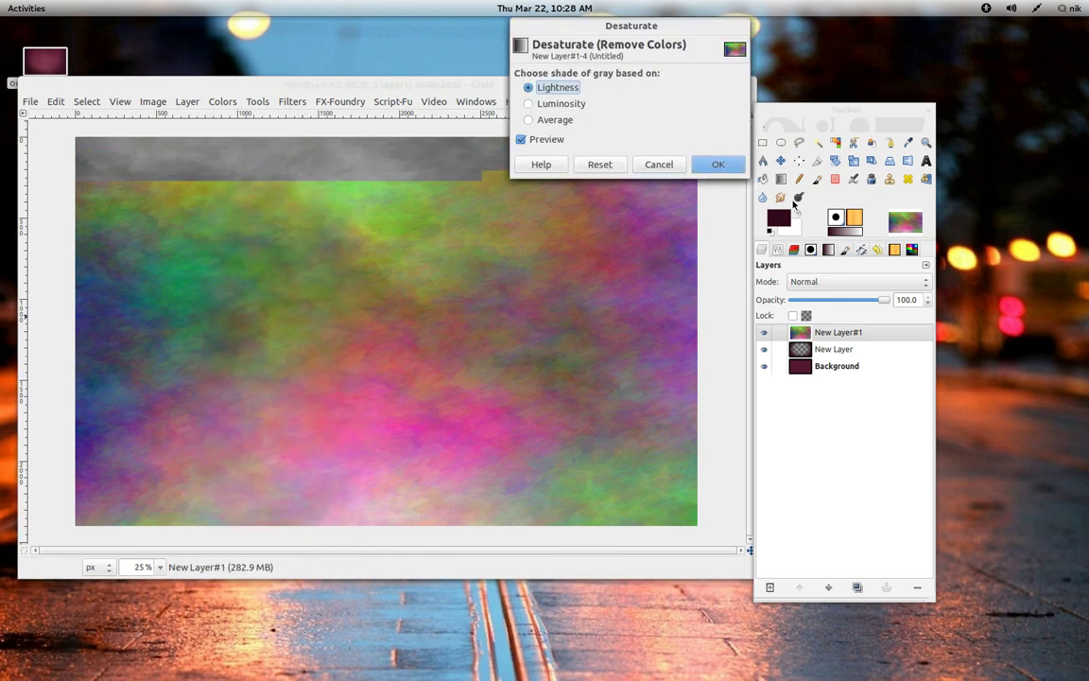
{"action": "left_click", "coordinate": [720, 168]}
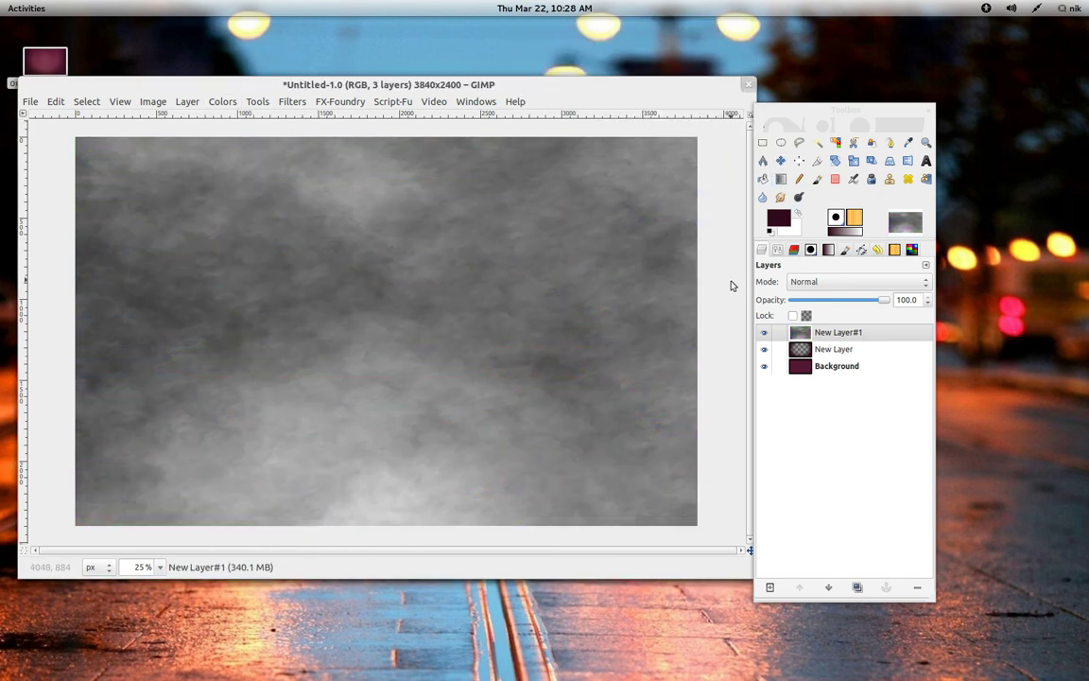
Set the plasma layer's blend mode to Soft light over the purple background.
{"action": "left_click", "coordinate": [806, 282]}
{"action": "left_click", "coordinate": [811, 449]}
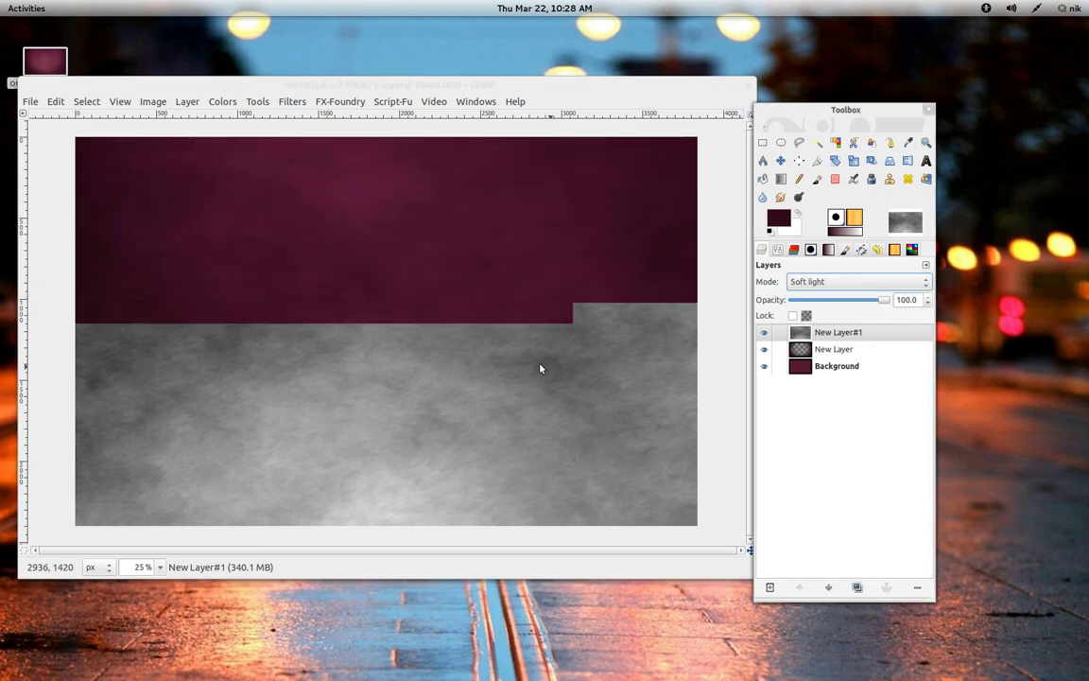
{"action": "scroll", "coordinate": [432, 335], "scroll_direction": "up", "scroll_amount": 7}
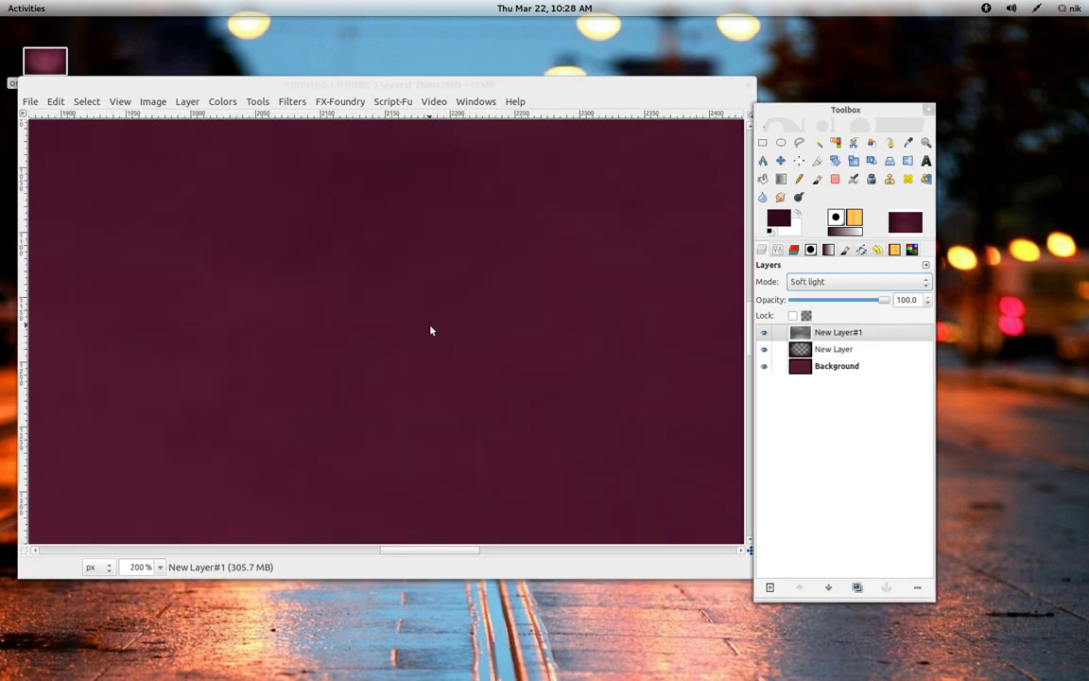
{"action": "scroll", "coordinate": [430, 330], "scroll_direction": "down", "scroll_amount": 7}
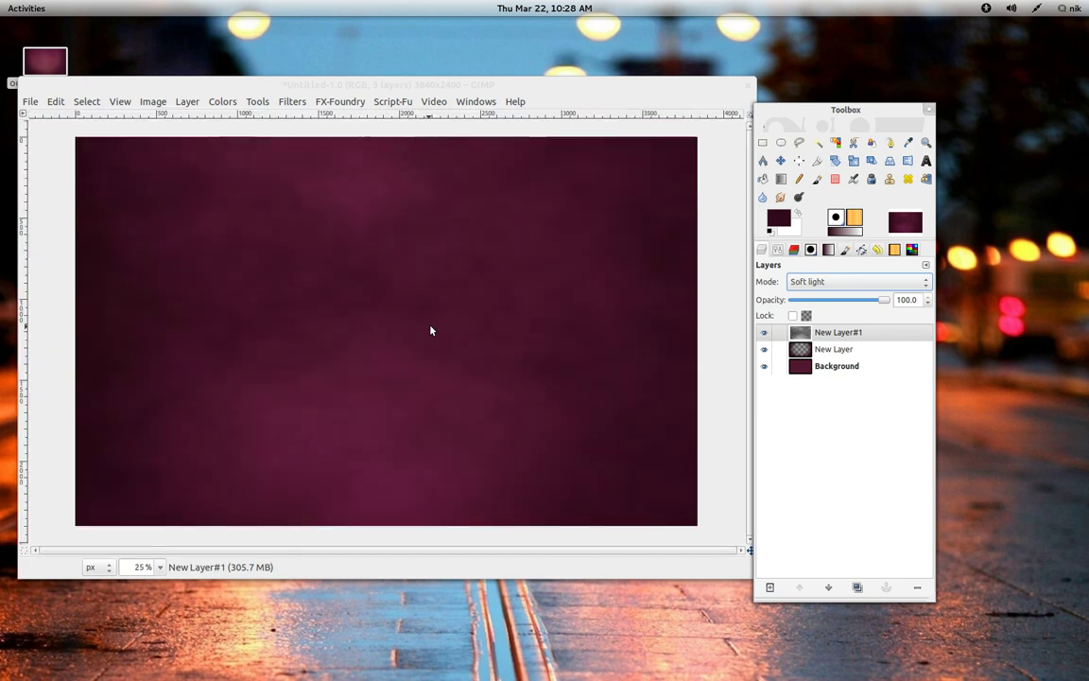
{"action": "scroll", "coordinate": [430, 330], "scroll_direction": "down", "scroll_amount": 1}
Flip the soft-light plasma texture layer with the Flip tool.
{"action": "scroll", "coordinate": [430, 330], "scroll_direction": "up", "scroll_amount": 2}
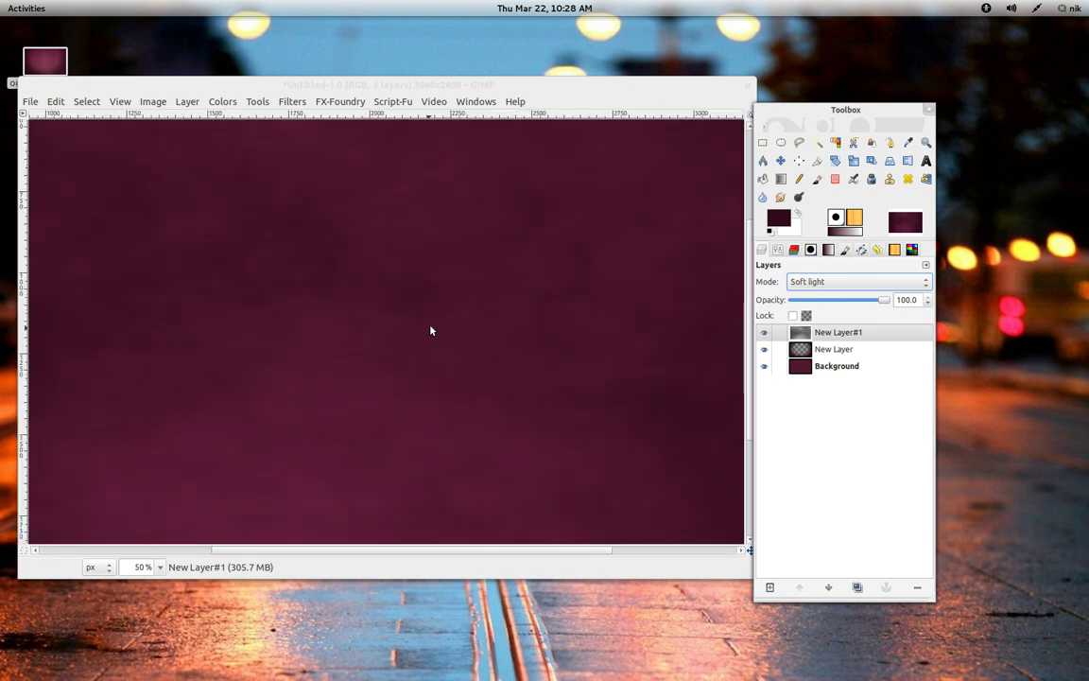
{"action": "scroll", "coordinate": [430, 330], "scroll_direction": "down", "scroll_amount": 1}
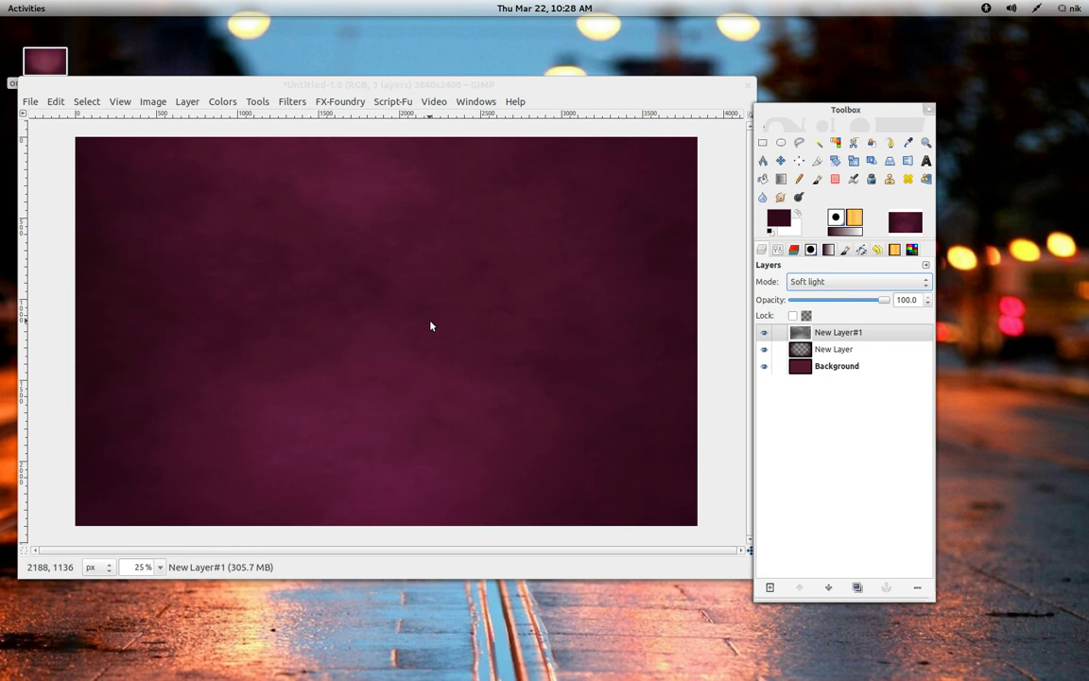
{"action": "scroll", "coordinate": [407, 323], "scroll_direction": "up", "scroll_amount": 4}
{"action": "scroll", "coordinate": [407, 322], "scroll_direction": "down", "scroll_amount": 3}
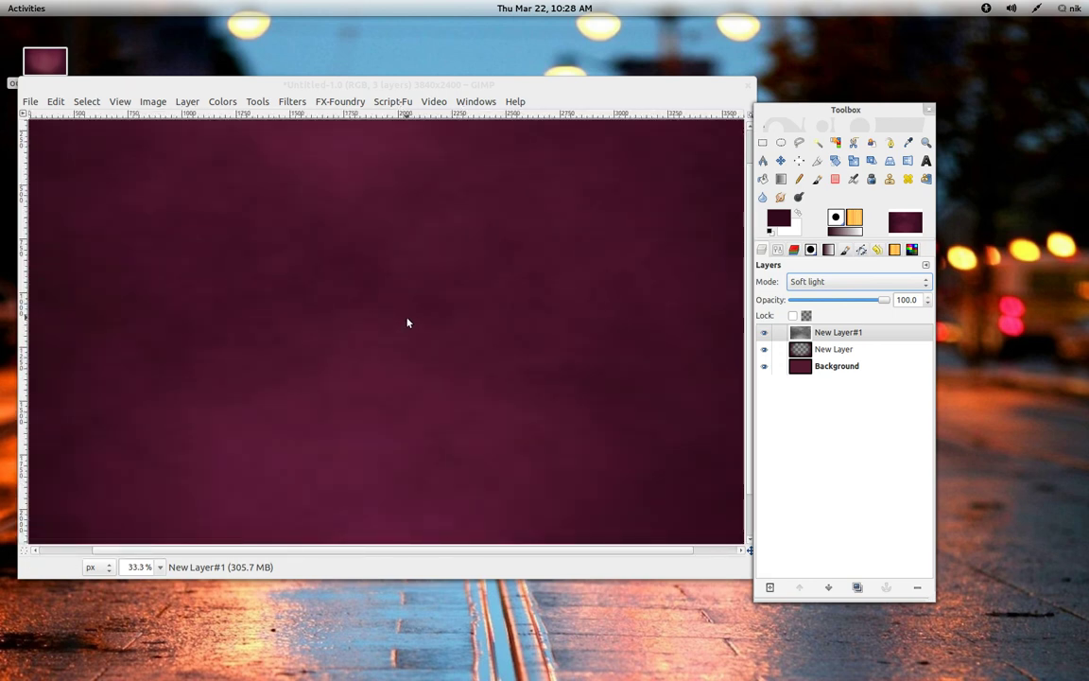
{"action": "scroll", "coordinate": [408, 322], "scroll_direction": "down", "scroll_amount": 2}
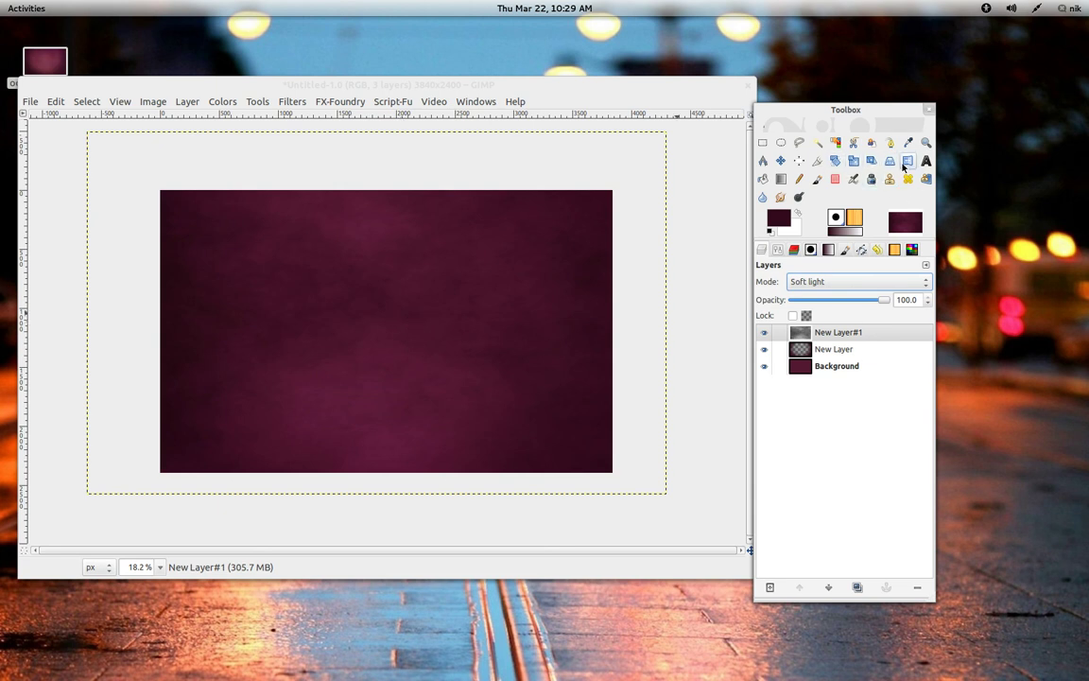
{"action": "left_click", "coordinate": [904, 166]}
{"action": "left_click", "coordinate": [377, 347]}
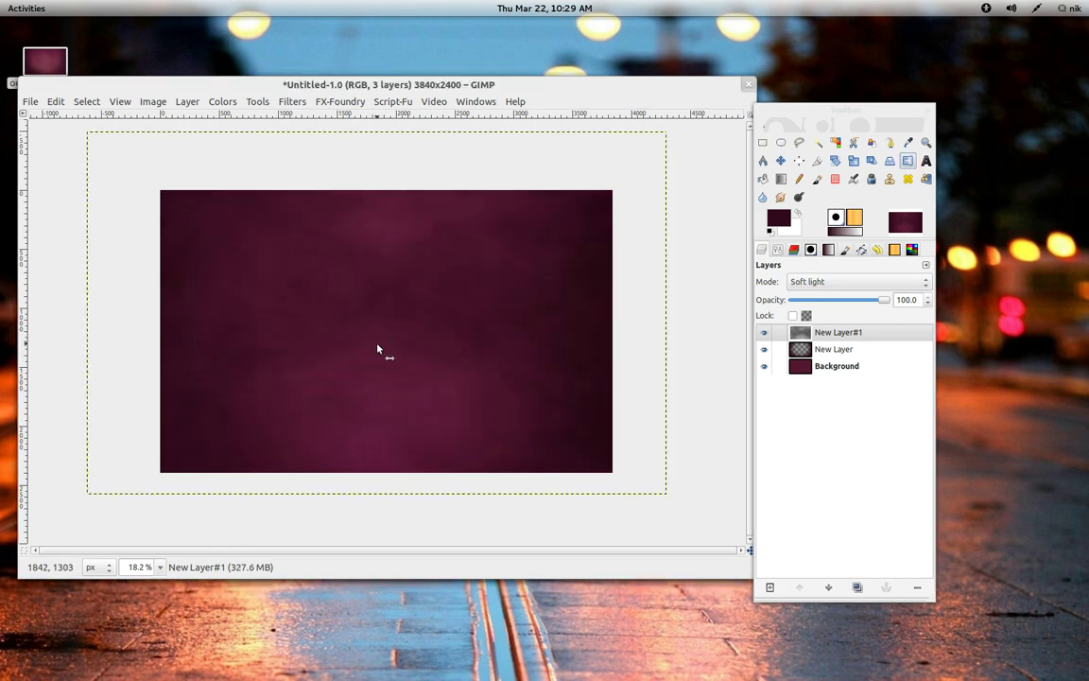
Close the untitled image window to bring up the save-changes prompt.
{"action": "scroll", "coordinate": [377, 348], "scroll_direction": "up", "scroll_amount": 5}
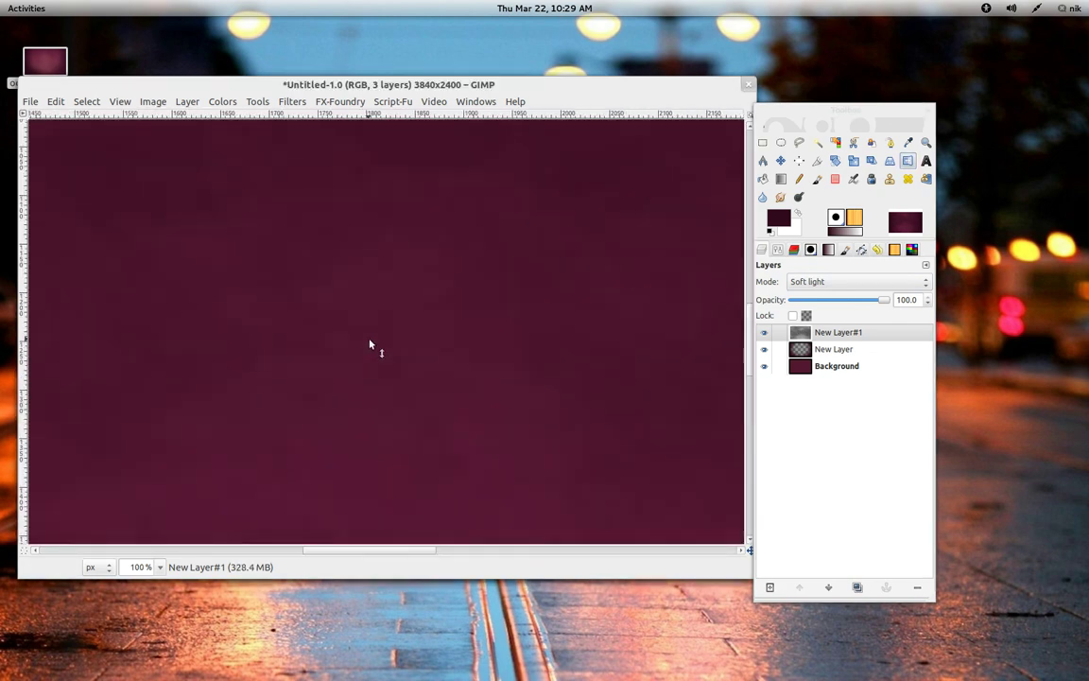
{"action": "scroll", "coordinate": [371, 345], "scroll_direction": "down", "scroll_amount": 4}
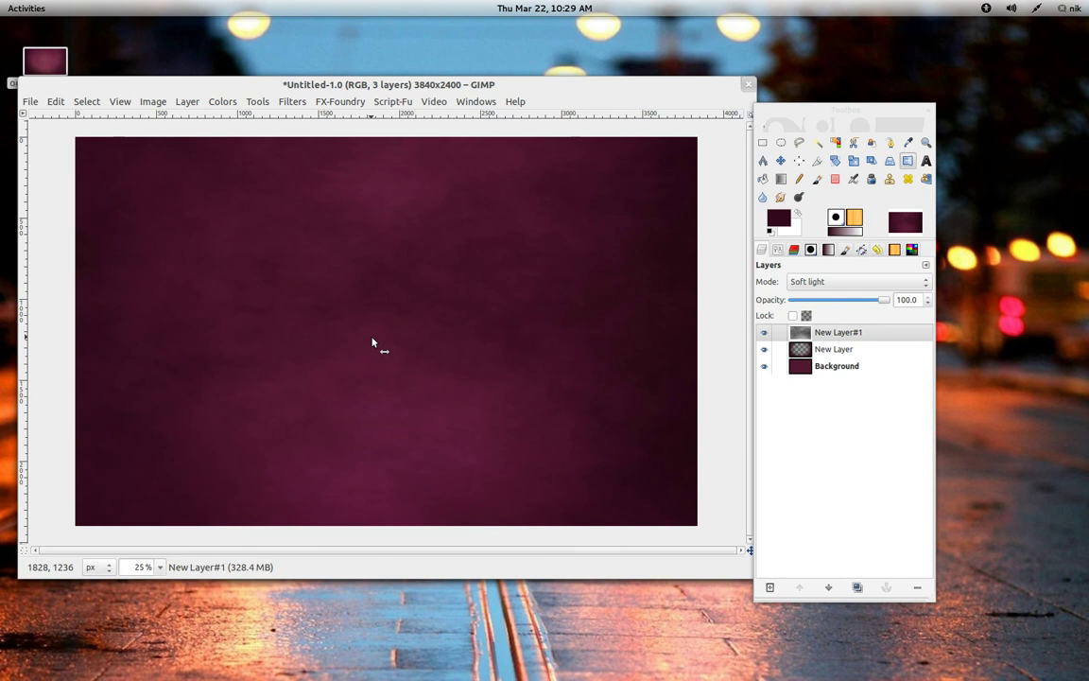
{"action": "left_click", "coordinate": [748, 84]}
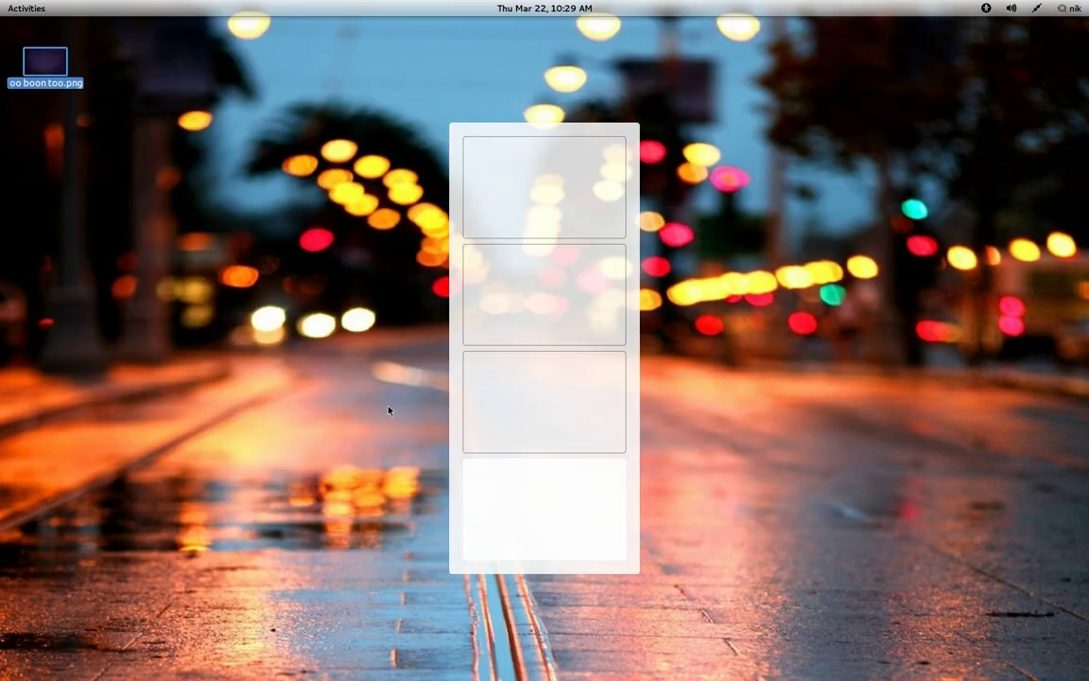
Move up to the workspace holding the Terminal with Ctrl+Alt+Up.
{"action": "key", "text": "ctrl+alt+Up"}
{"action": "key", "text": "ctrl+alt+Up"}
{"action": "key", "text": "ctrl+alt+Up"}
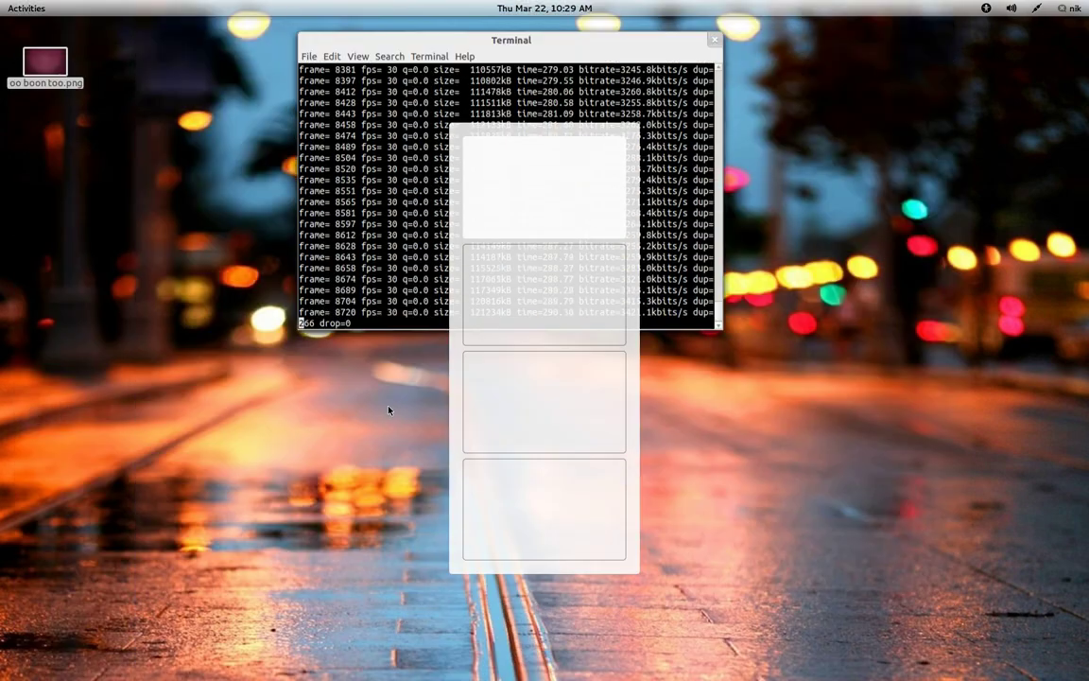